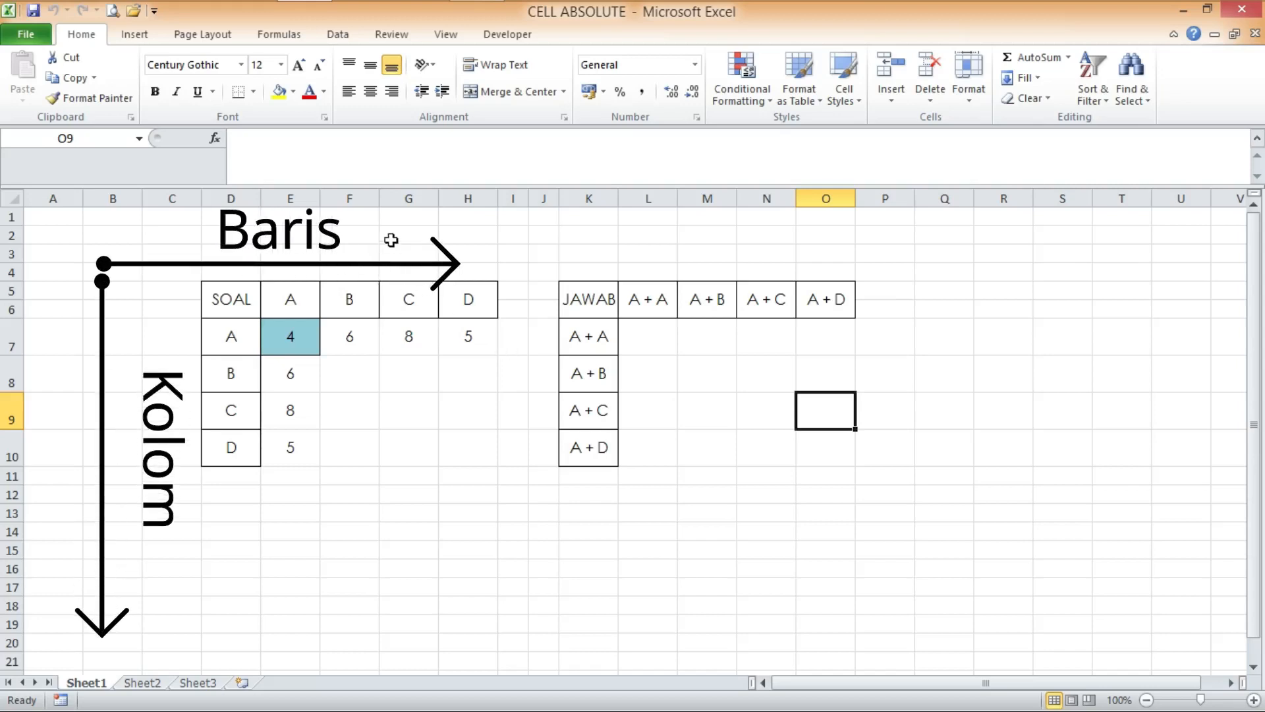
Examine the SOAL table's column headings and the values in its row A, ending on cell E7.
{"action": "left_click", "coordinate": [12, 290]}
{"action": "left_click", "coordinate": [465, 402]}
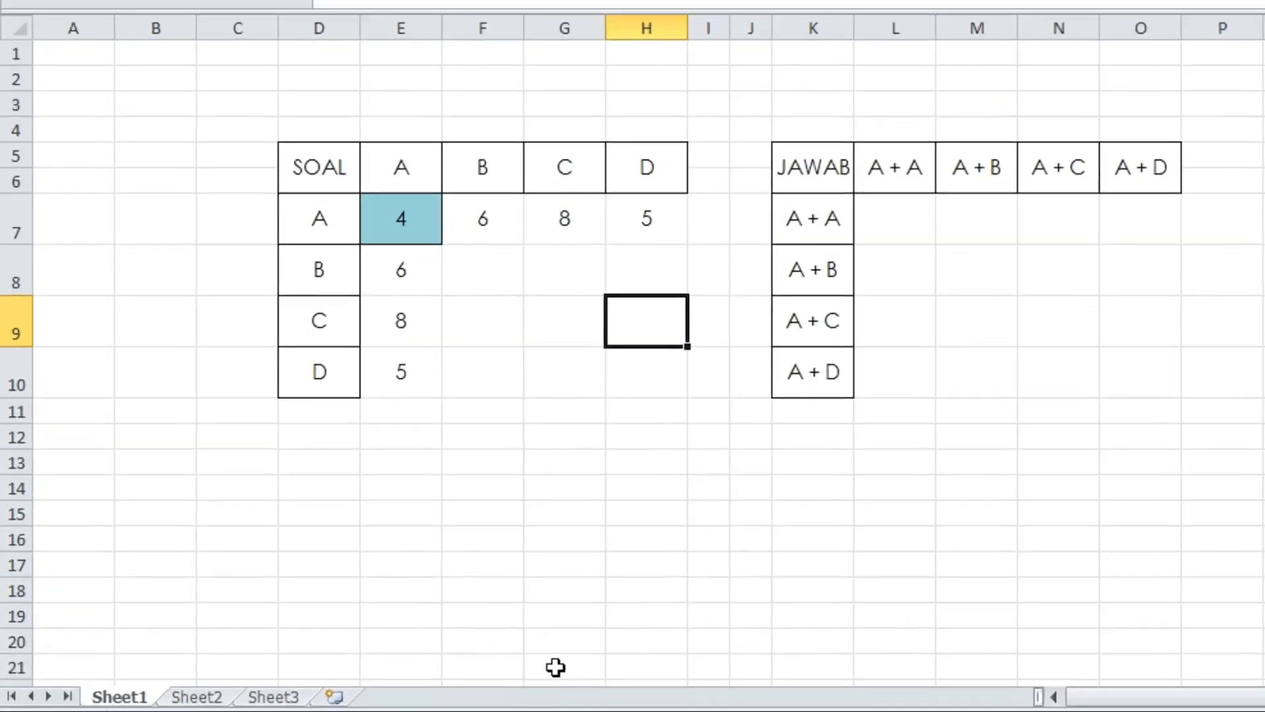
{"action": "left_click", "coordinate": [399, 169]}
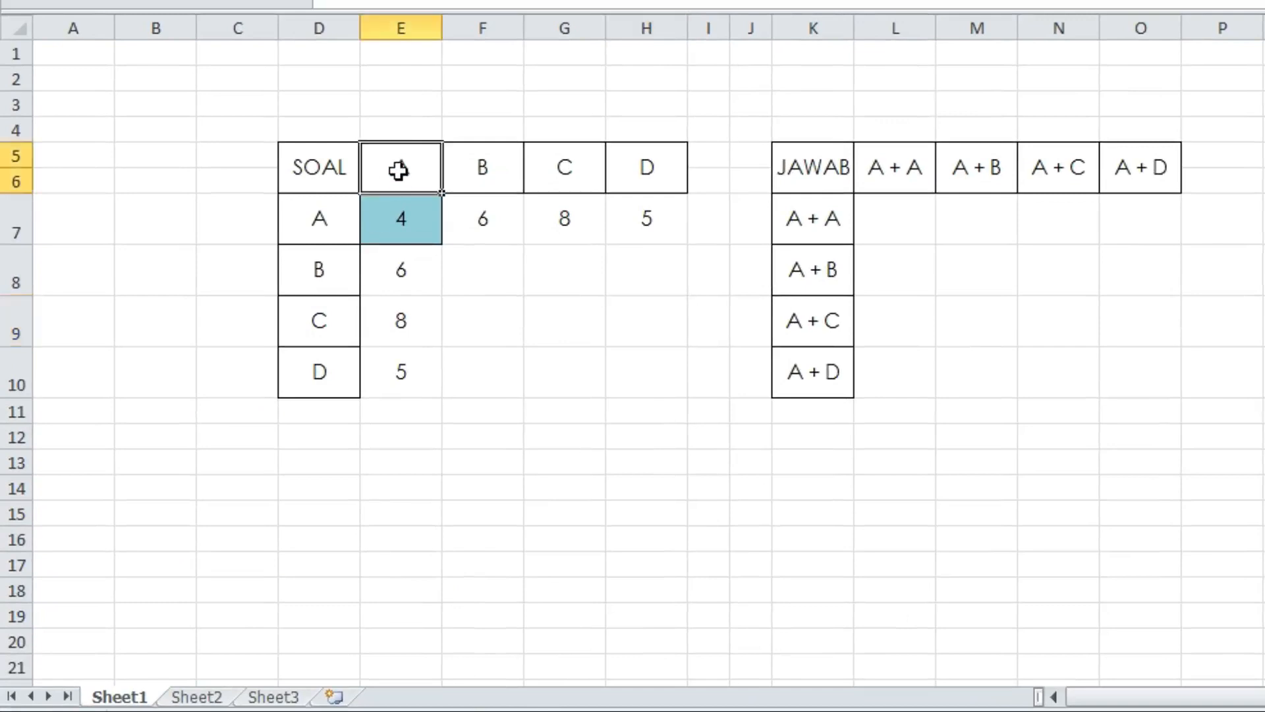
{"action": "left_click", "coordinate": [564, 170]}
{"action": "left_click", "coordinate": [643, 166]}
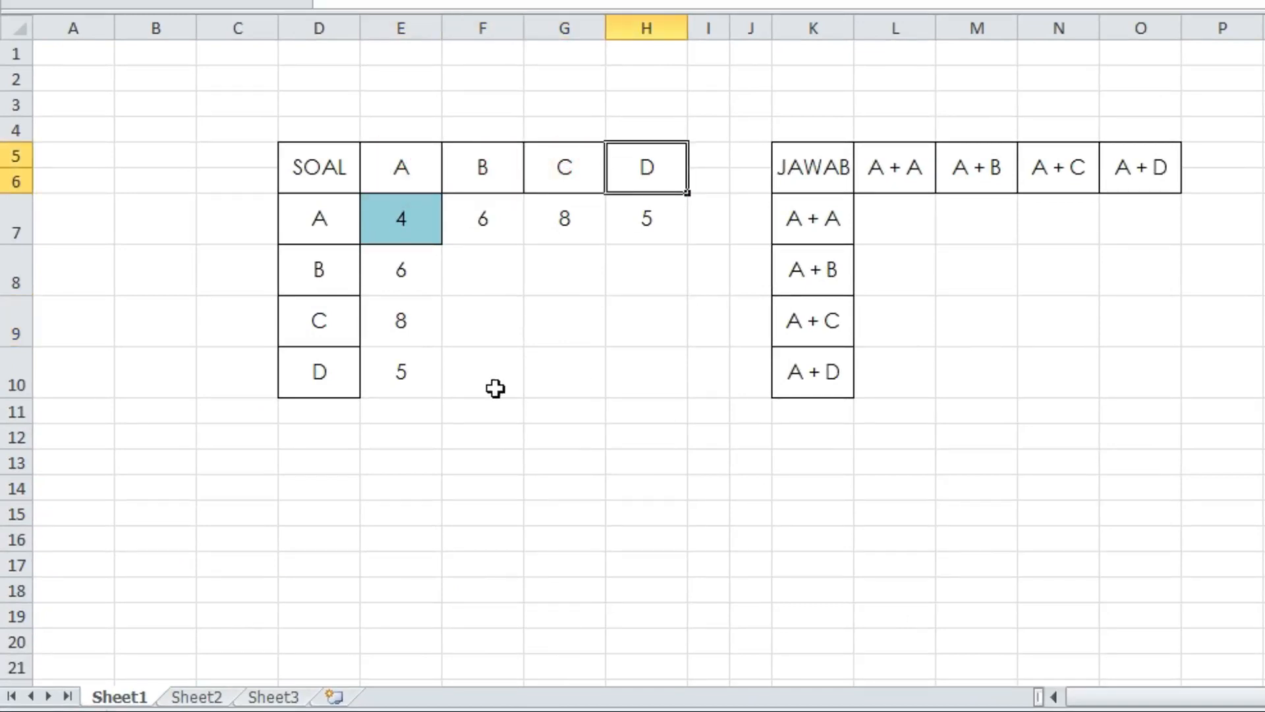
{"action": "left_click", "coordinate": [404, 217]}
{"action": "left_click", "coordinate": [481, 219]}
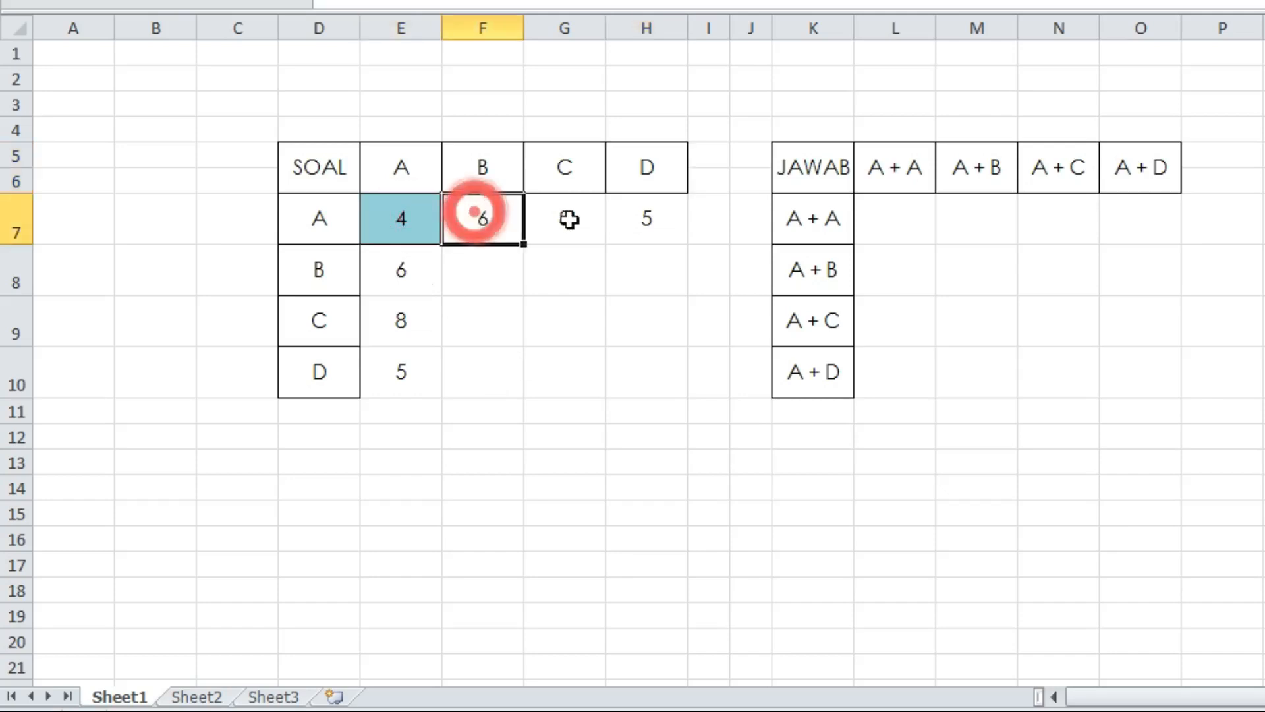
{"action": "left_click", "coordinate": [565, 220]}
{"action": "left_click", "coordinate": [646, 217]}
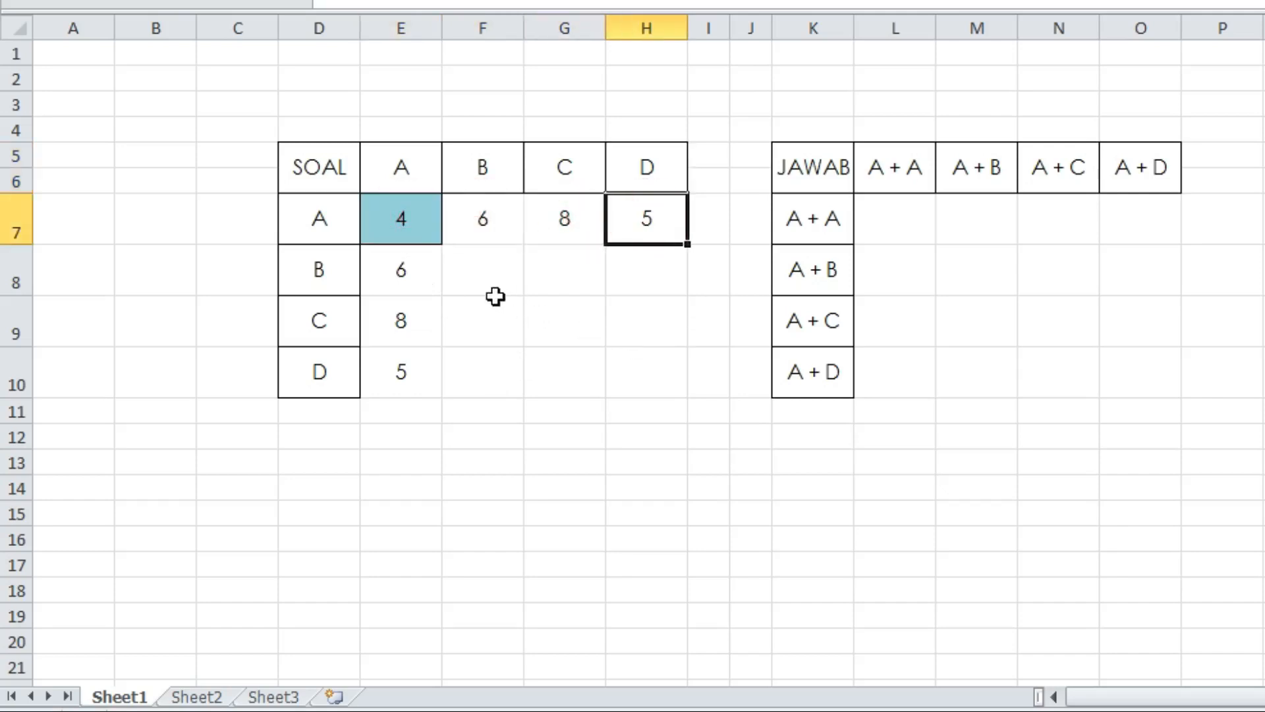
{"action": "left_click", "coordinate": [410, 222]}
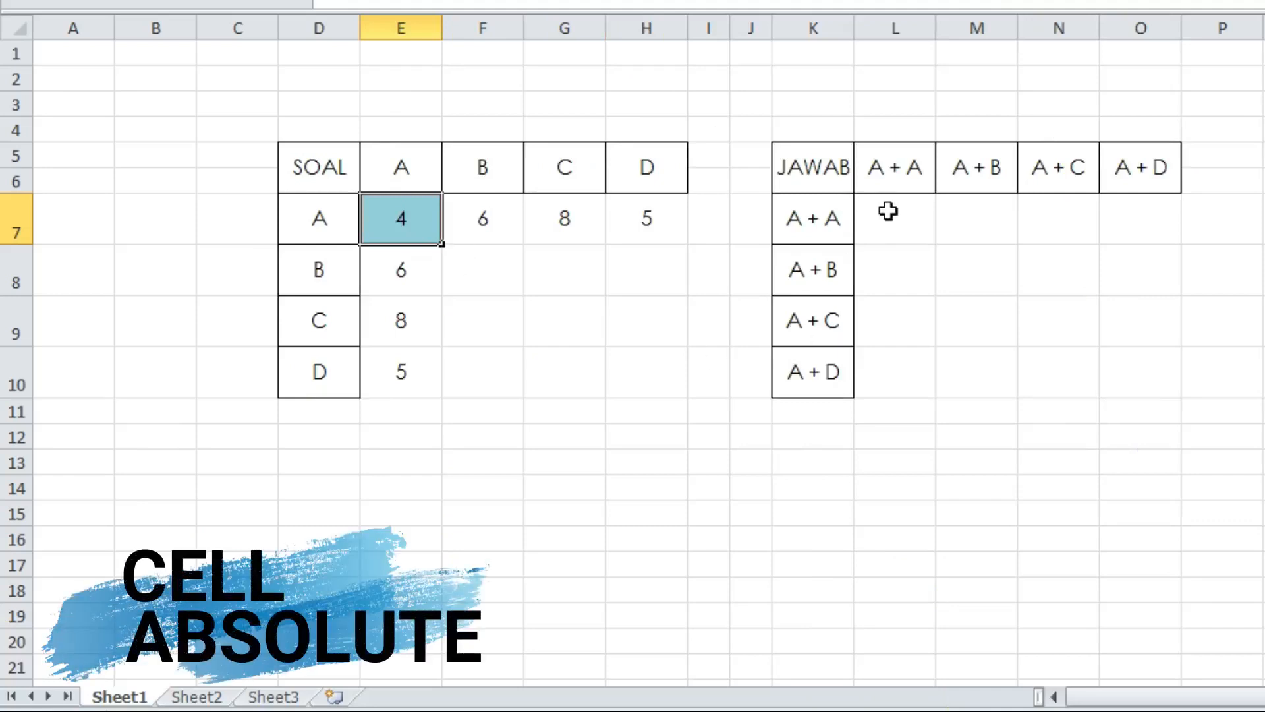
Enter the formula =$E$7+E7 in cell L7, using an absolute reference for the first term.
{"action": "left_click", "coordinate": [889, 211]}
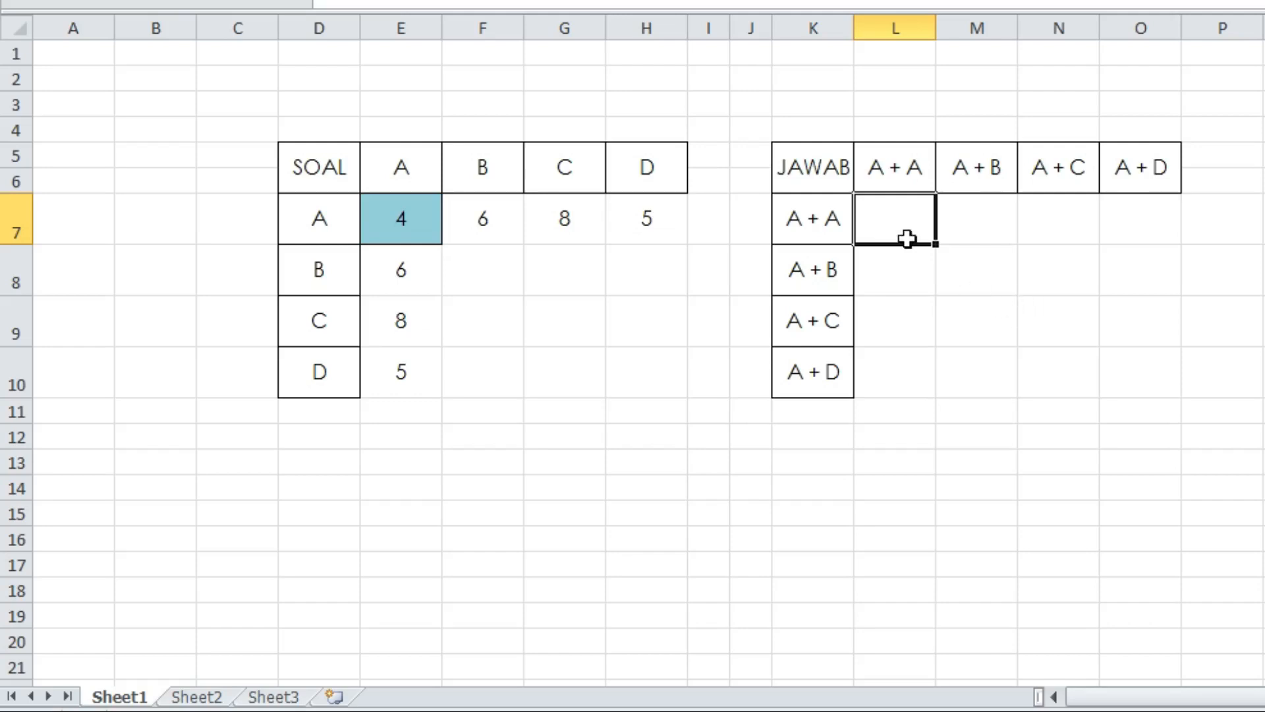
{"action": "type", "text": "="}
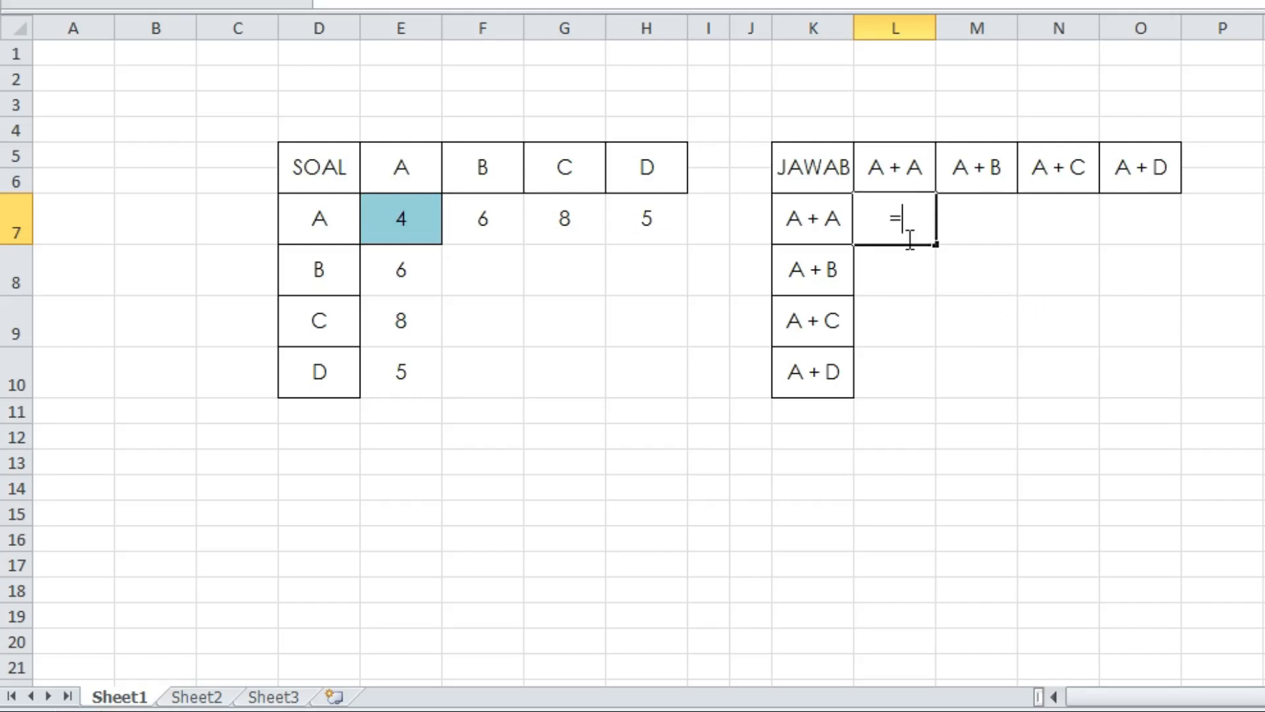
{"action": "left_click", "coordinate": [416, 216]}
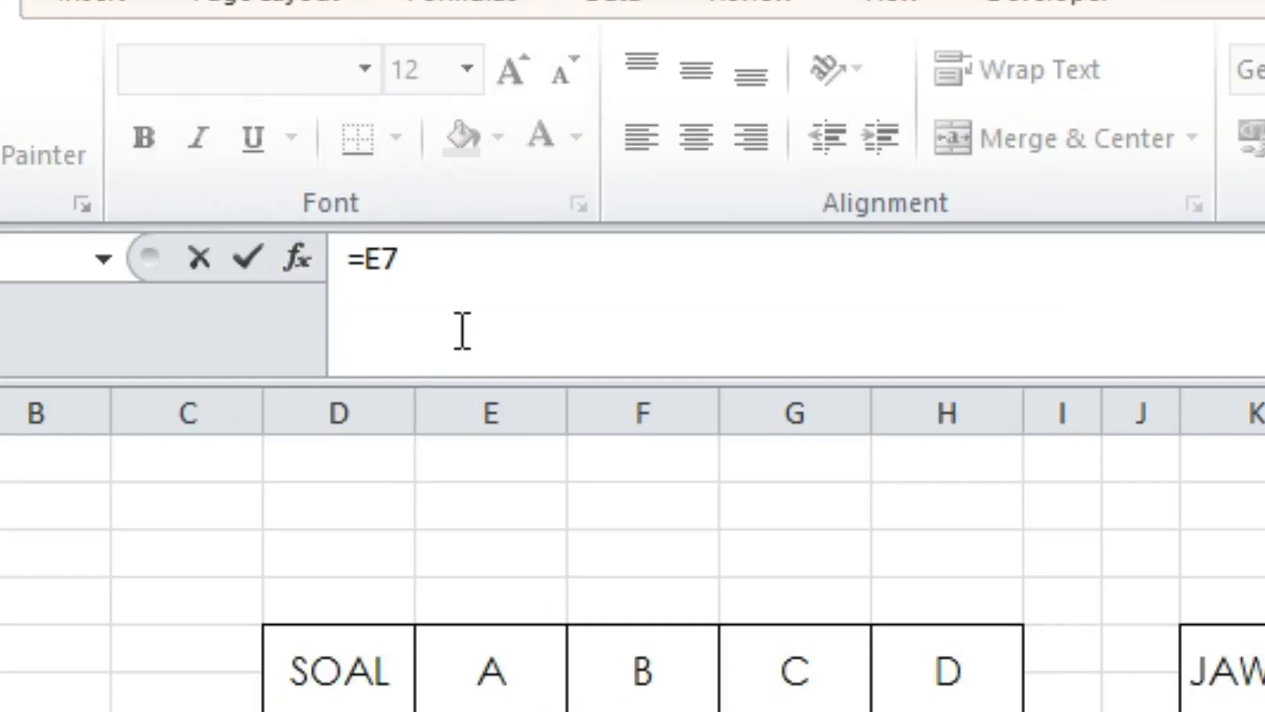
{"action": "key", "text": "F4"}
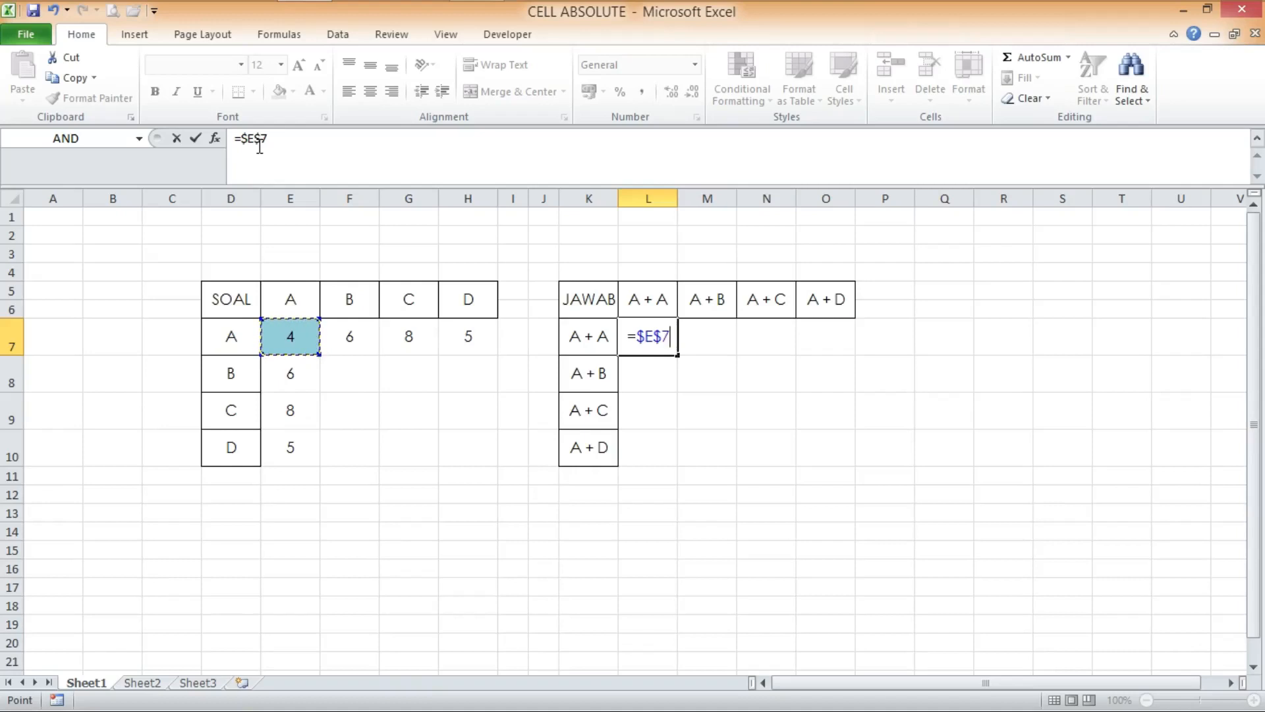
{"action": "type", "text": "+"}
{"action": "left_click", "coordinate": [292, 333]}
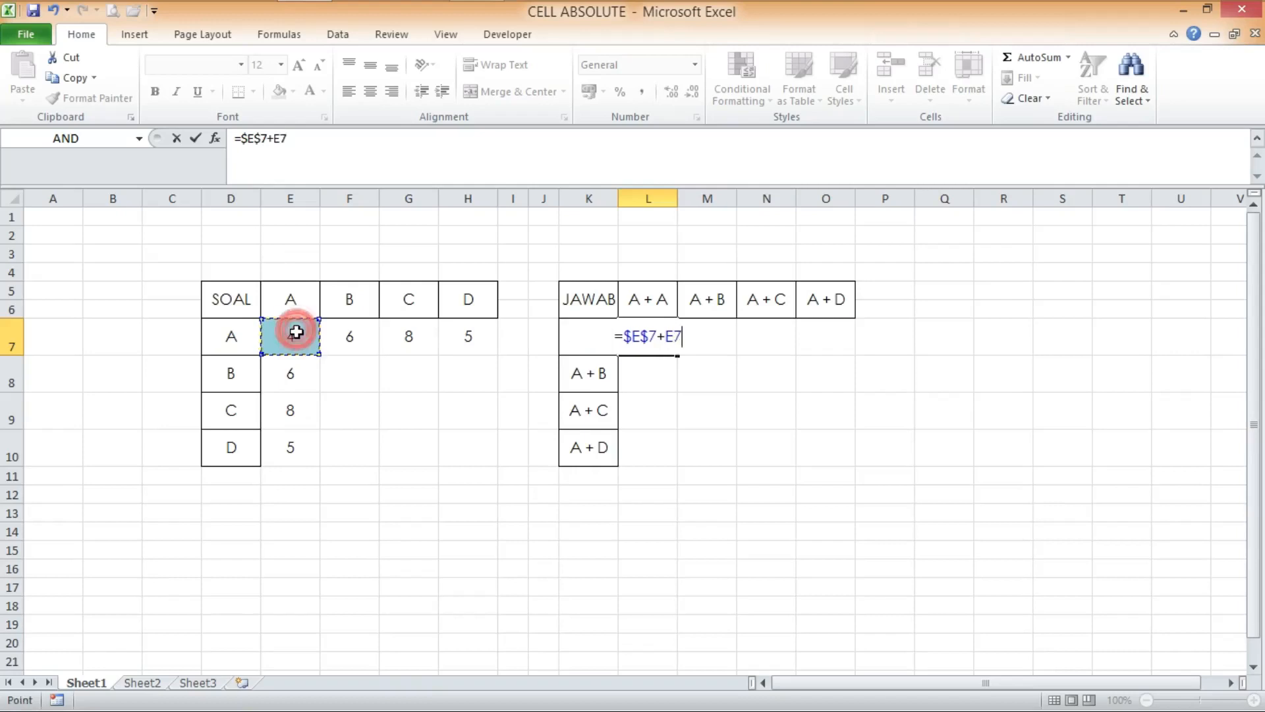
{"action": "key", "text": "Return"}
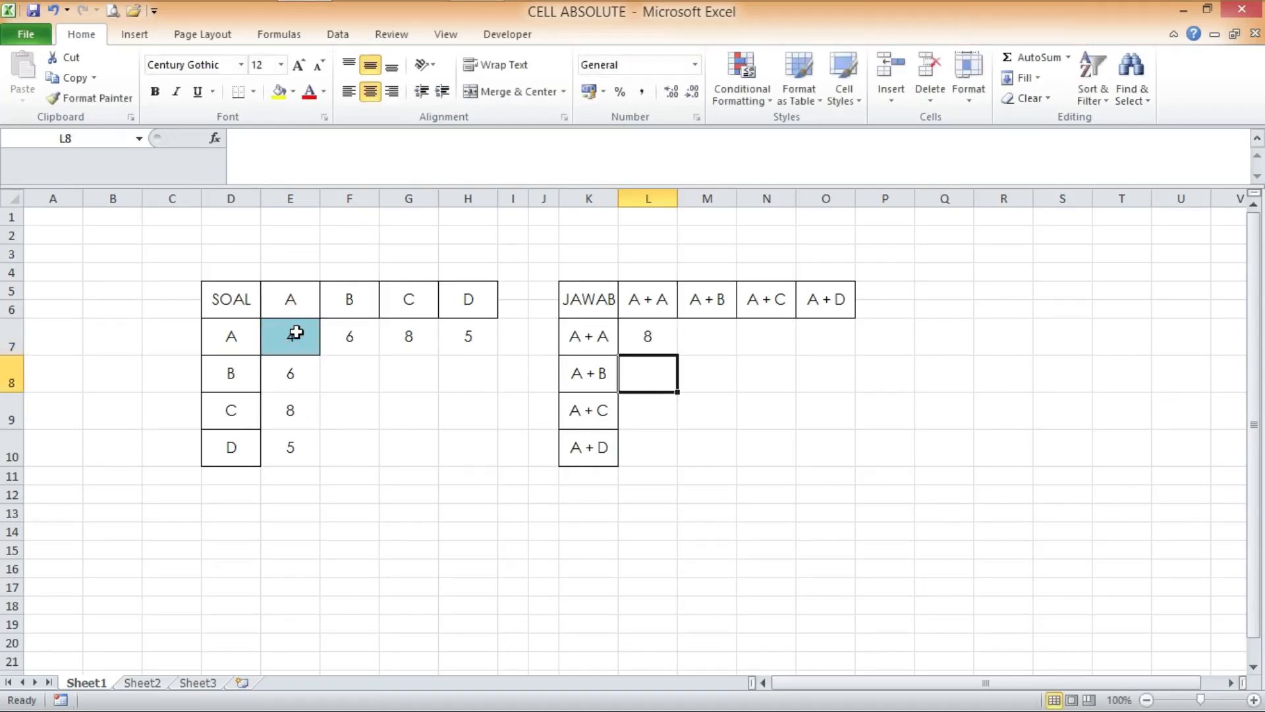
Copy the L7 formula across row 7 through cell O7.
{"action": "left_click", "coordinate": [639, 338]}
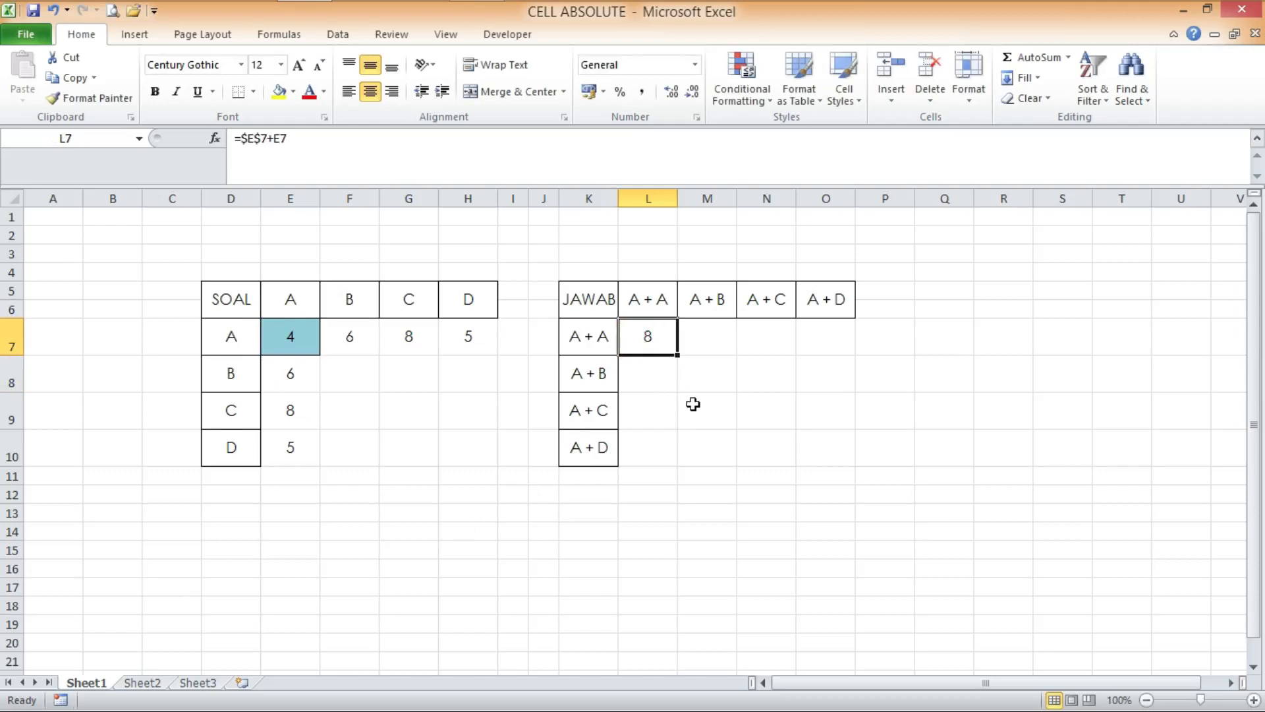
{"action": "left_click_drag", "start_coordinate": [677, 354], "coordinate": [831, 366]}
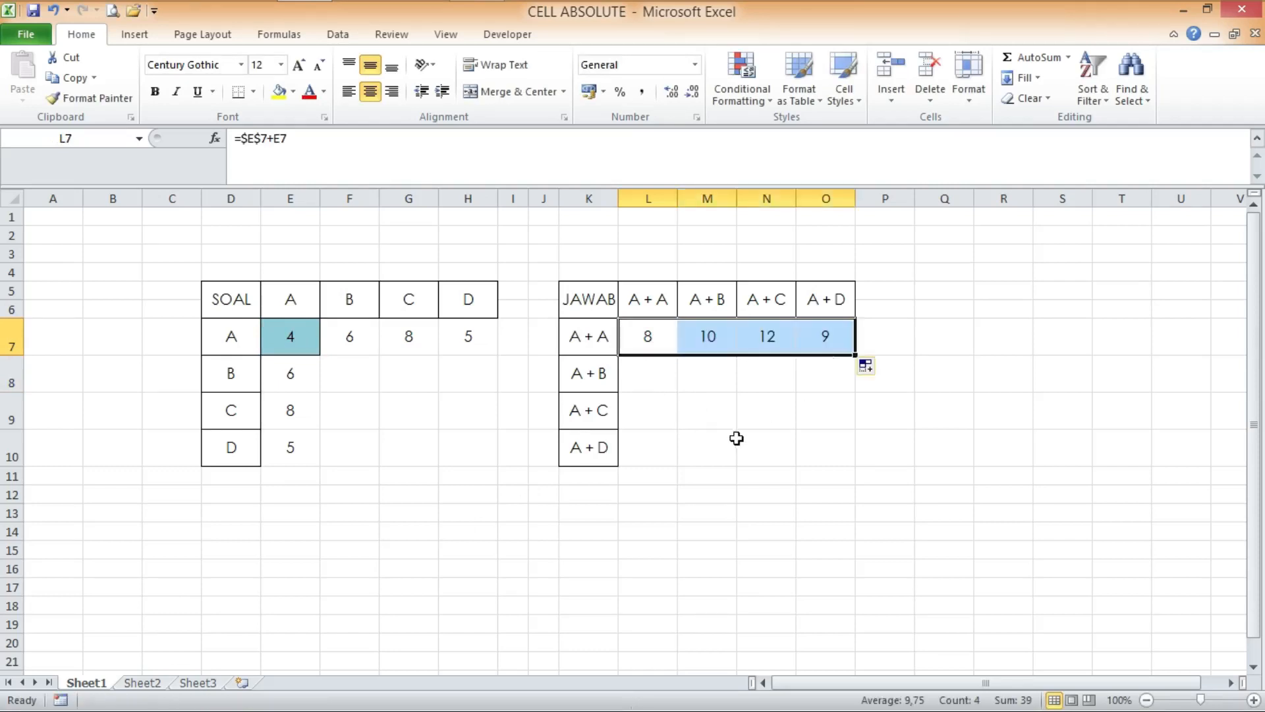
{"action": "left_click", "coordinate": [713, 399]}
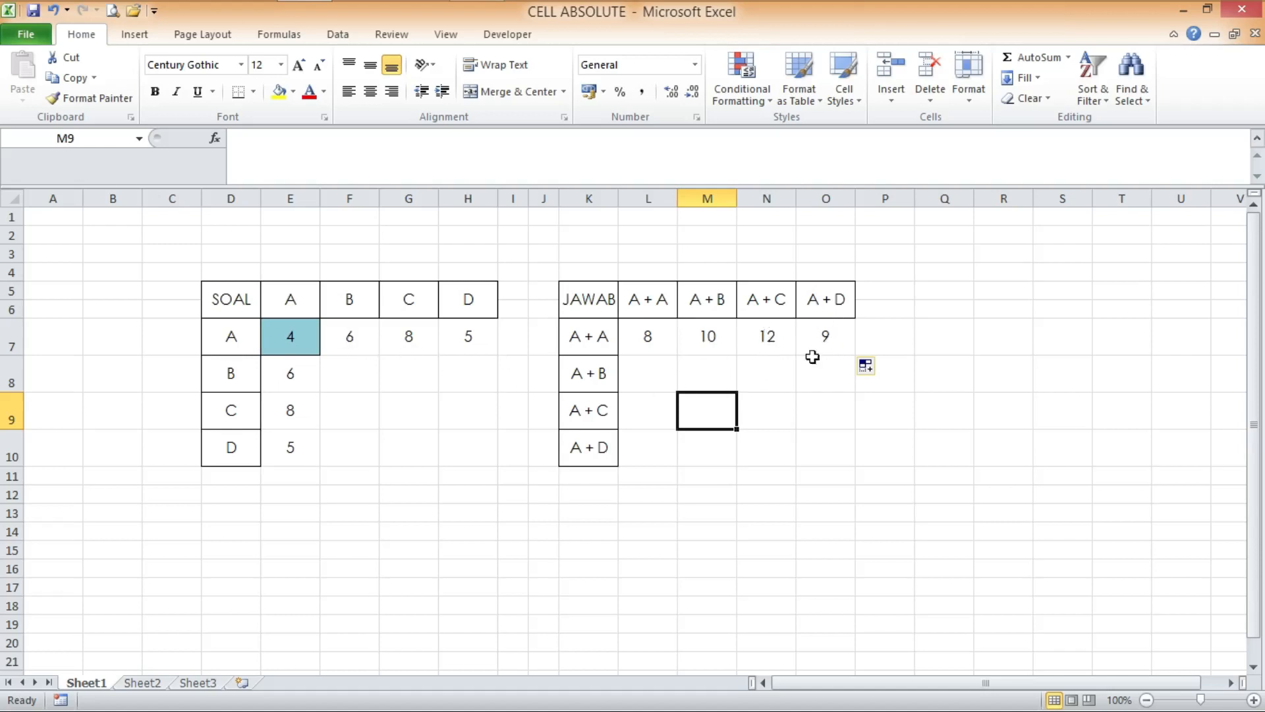
{"action": "left_click", "coordinate": [935, 331]}
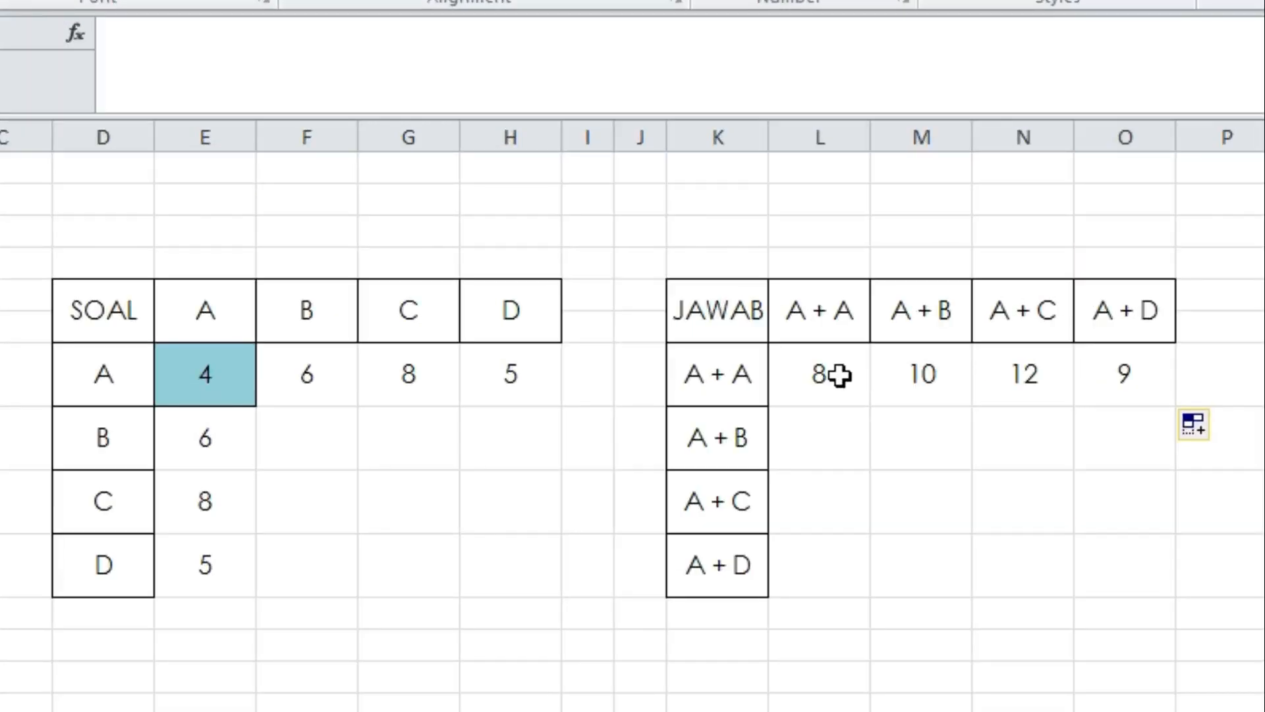
Examine the formulas in L7, M7 and N7 and the cells they refer to, leaving them unedited.
{"action": "left_click", "coordinate": [659, 336]}
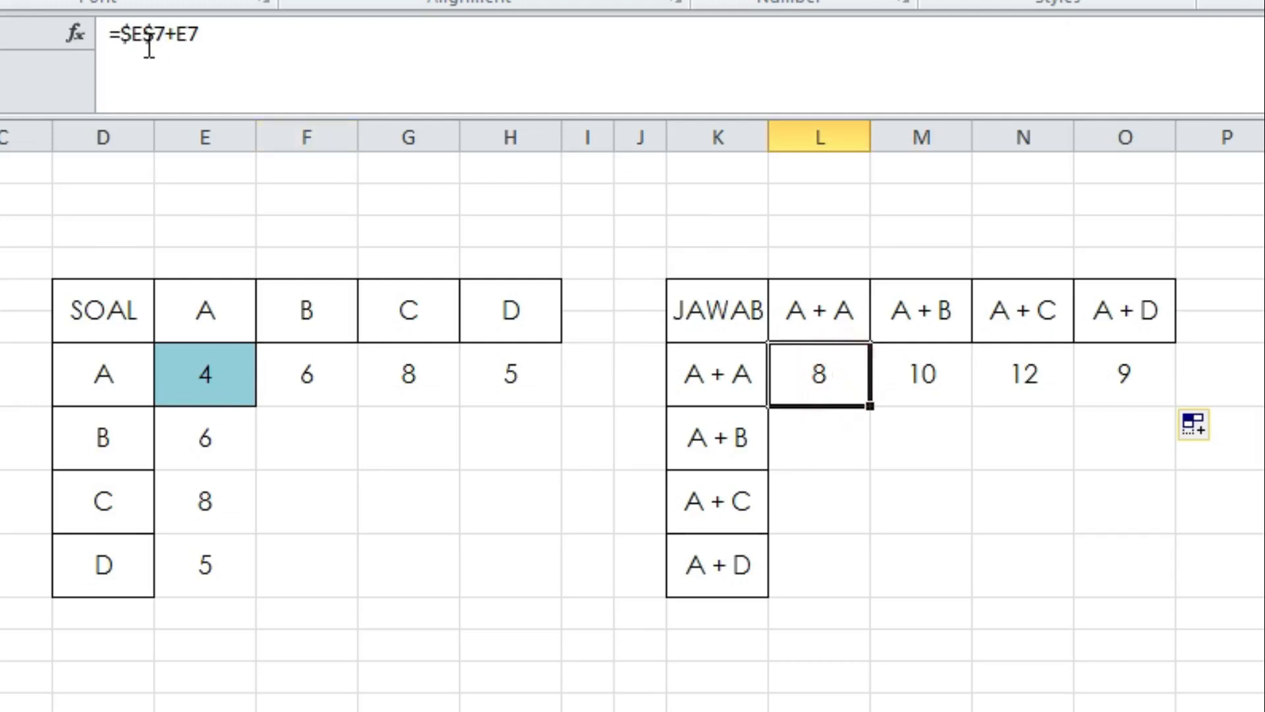
{"action": "left_click", "coordinate": [132, 29]}
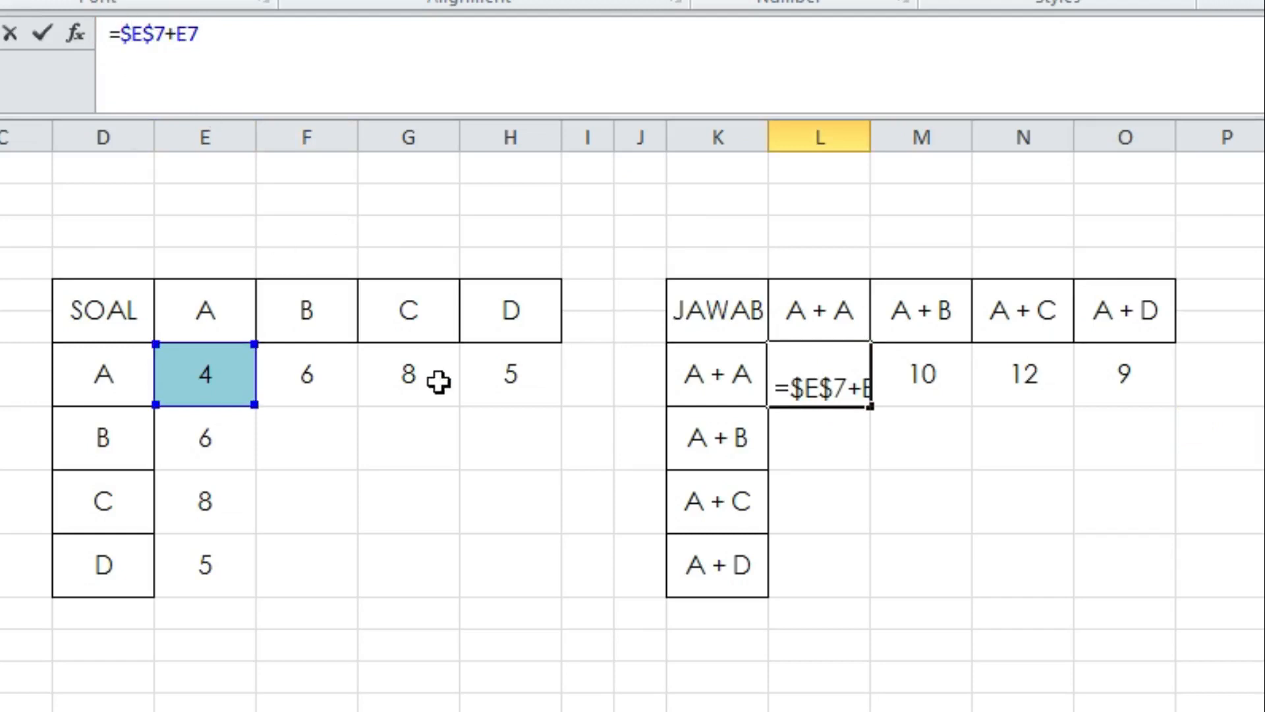
{"action": "key", "text": "Return"}
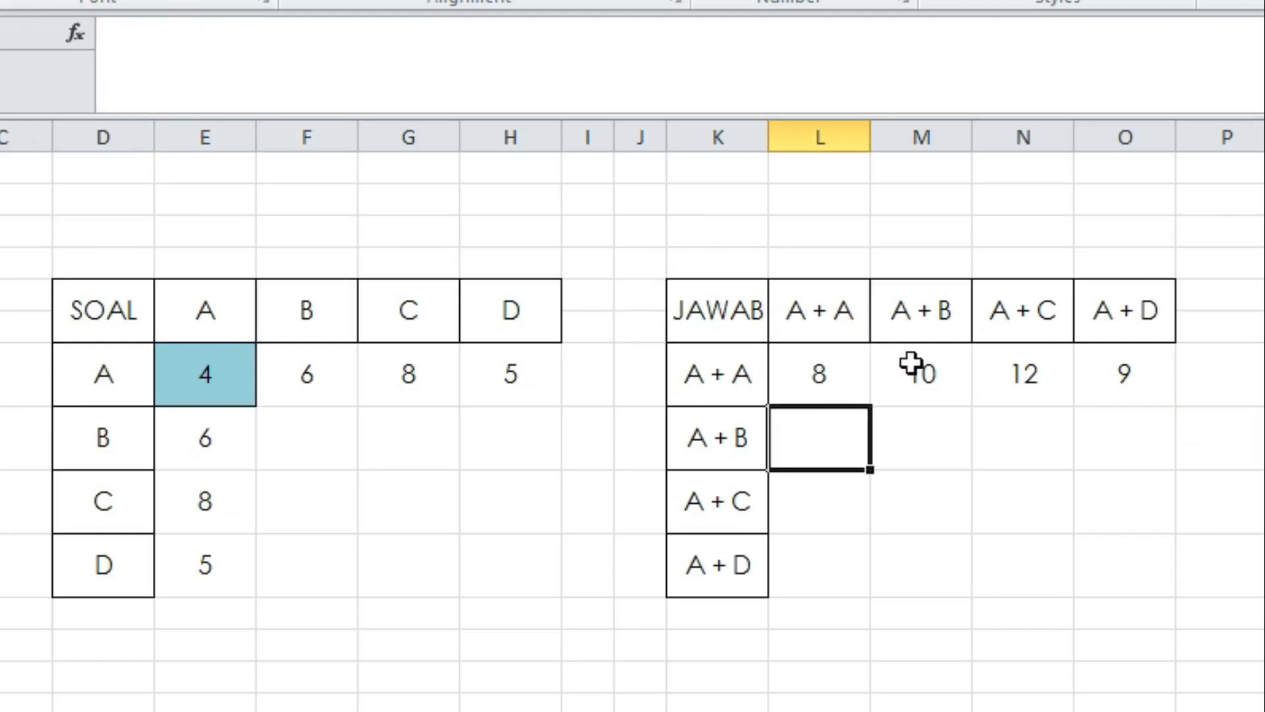
{"action": "left_click", "coordinate": [911, 363]}
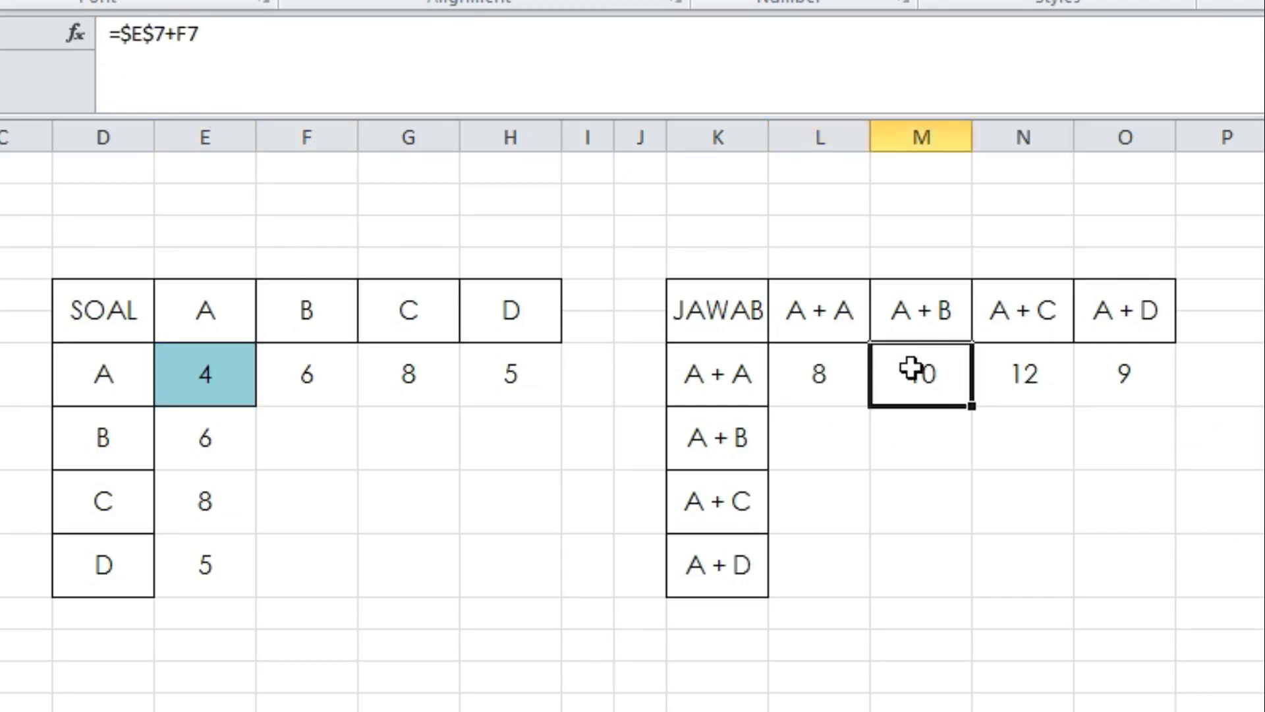
{"action": "left_click", "coordinate": [145, 29]}
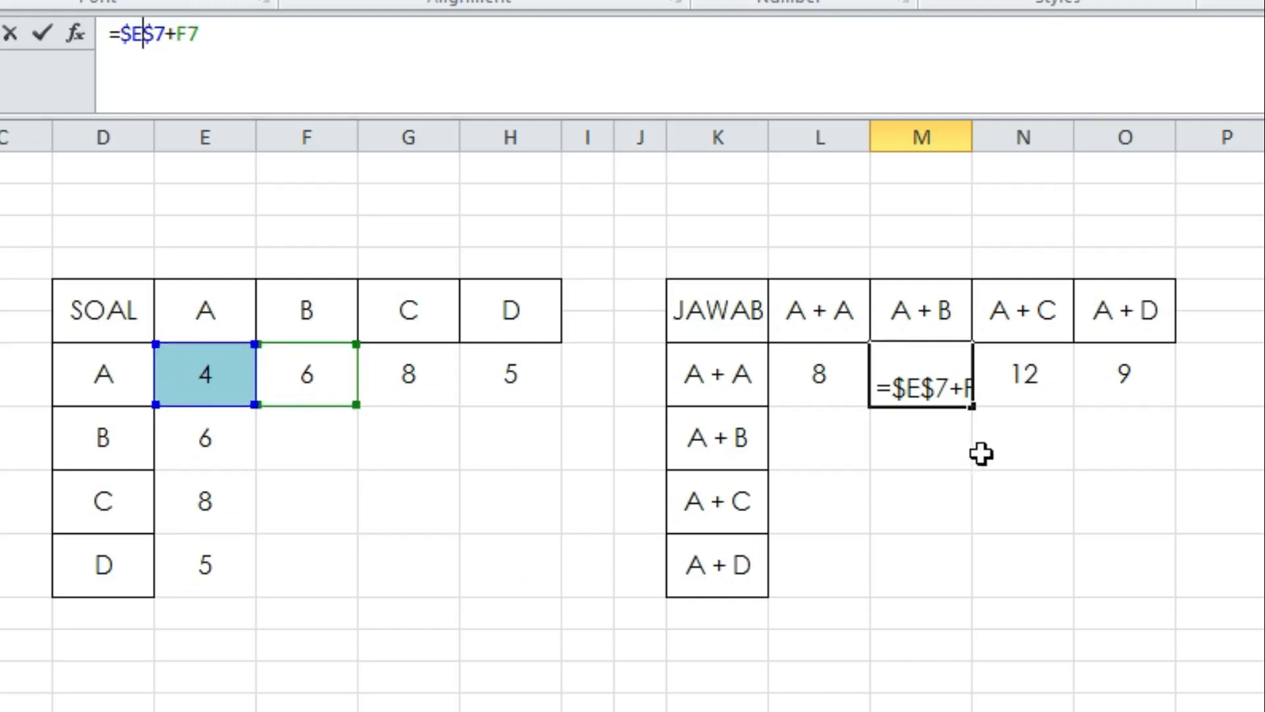
{"action": "key", "text": "Return"}
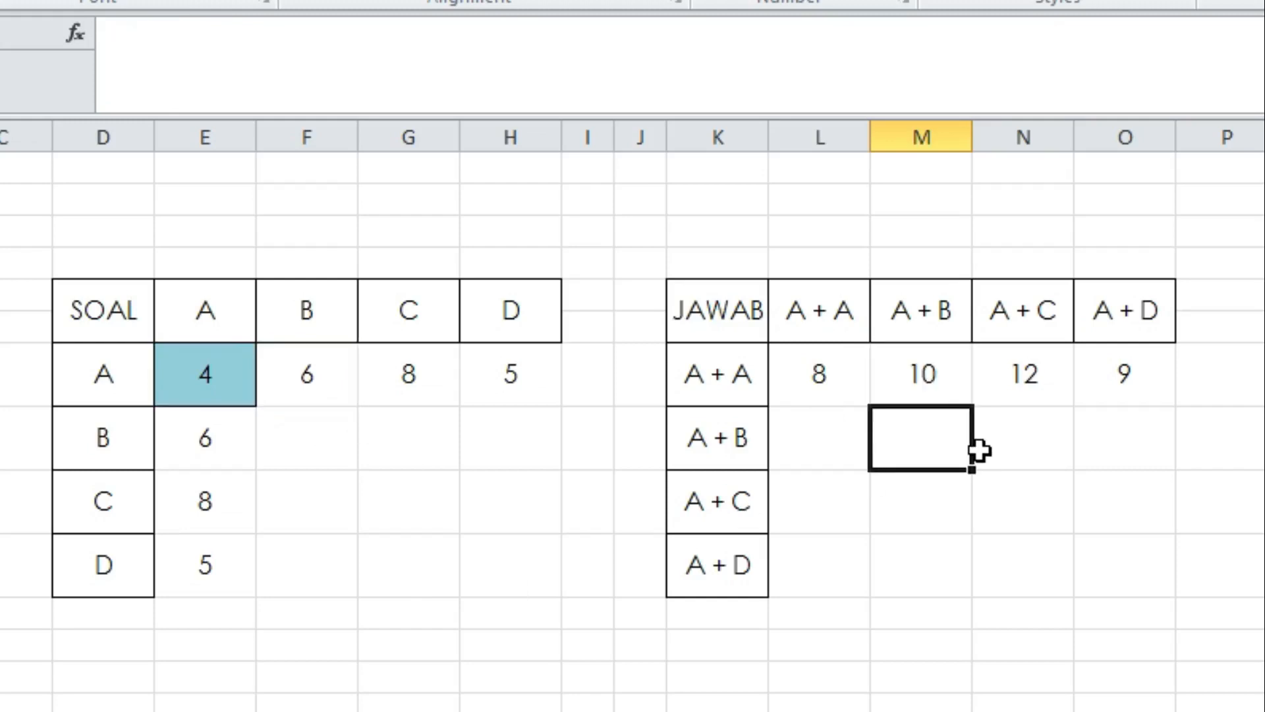
{"action": "left_click", "coordinate": [924, 374]}
{"action": "left_click", "coordinate": [1023, 374]}
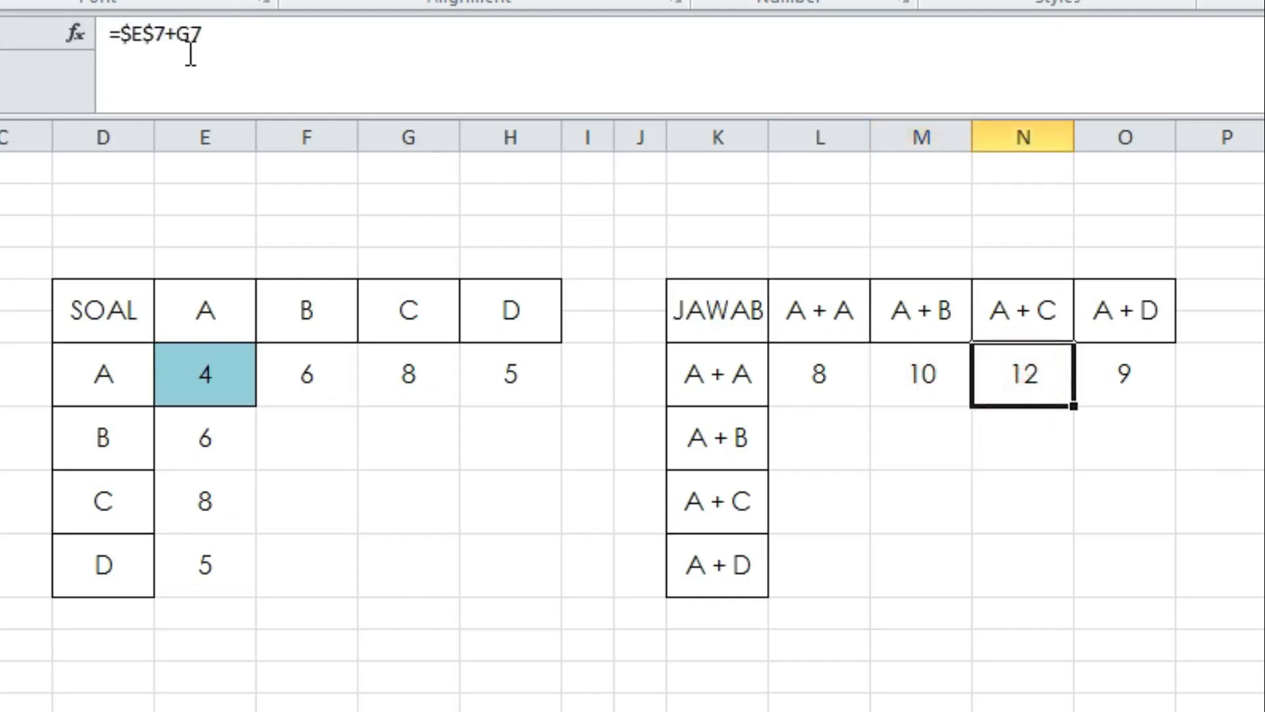
{"action": "left_click", "coordinate": [189, 30]}
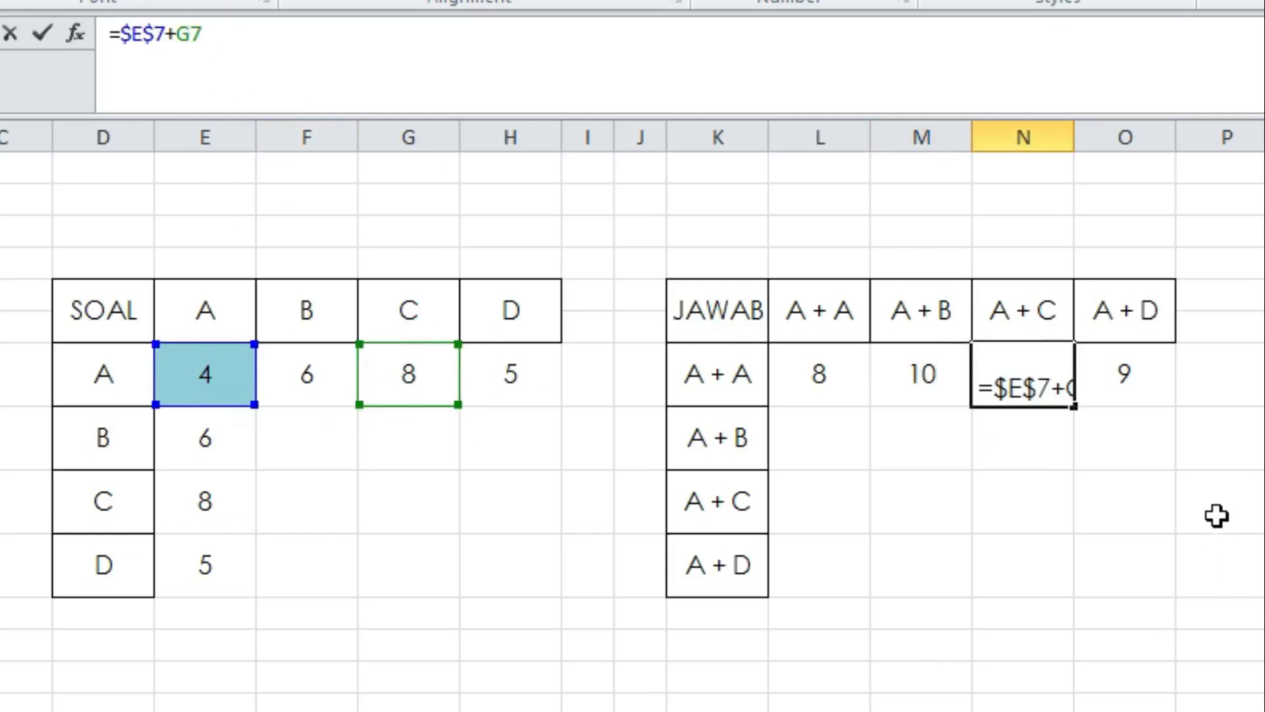
{"action": "key", "text": "Return"}
{"action": "left_click", "coordinate": [998, 642]}
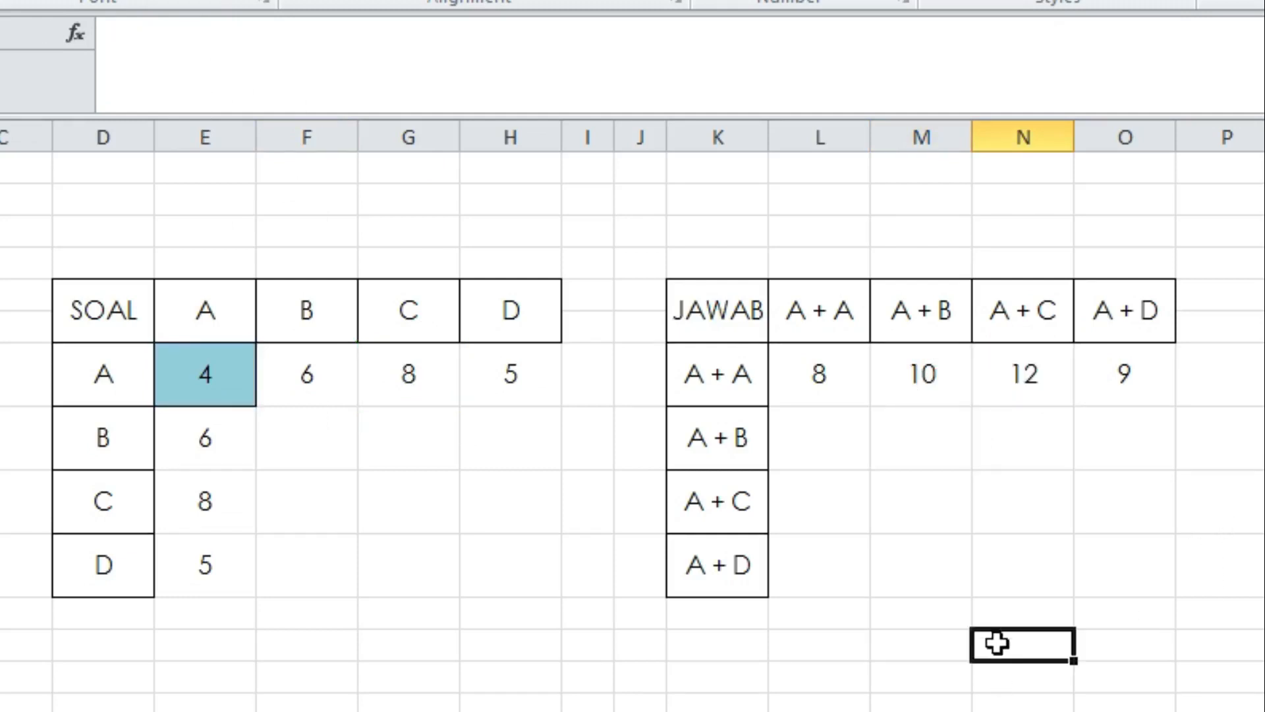
Copy the L7 formula down through cell L10 and check the references of the copied formula in L8.
{"action": "left_click", "coordinate": [817, 371]}
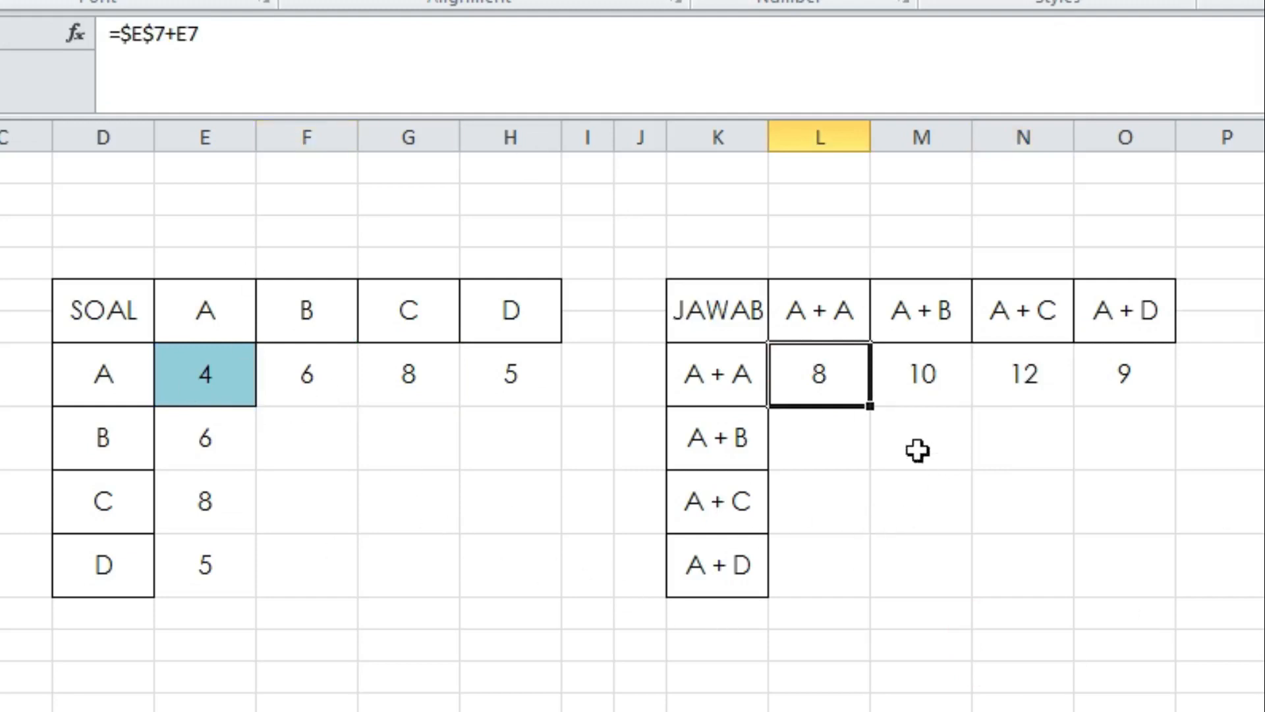
{"action": "left_click_drag", "start_coordinate": [869, 409], "coordinate": [854, 590]}
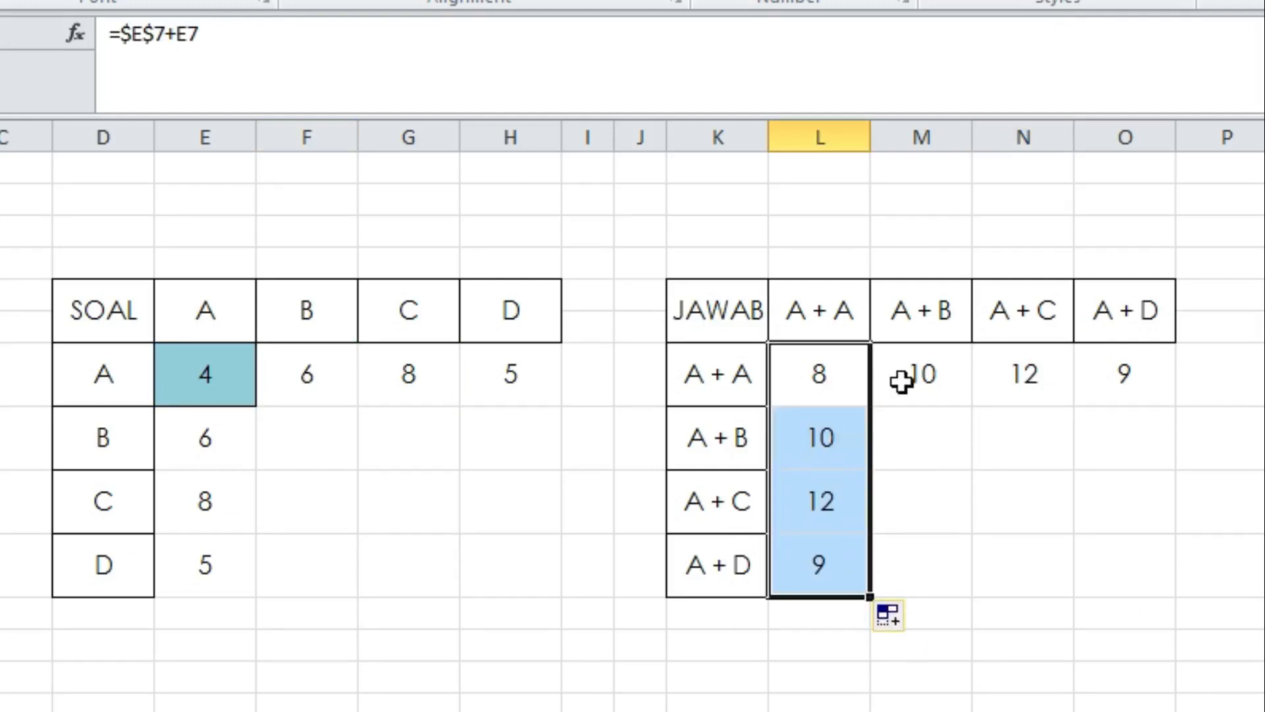
{"action": "left_click", "coordinate": [826, 422]}
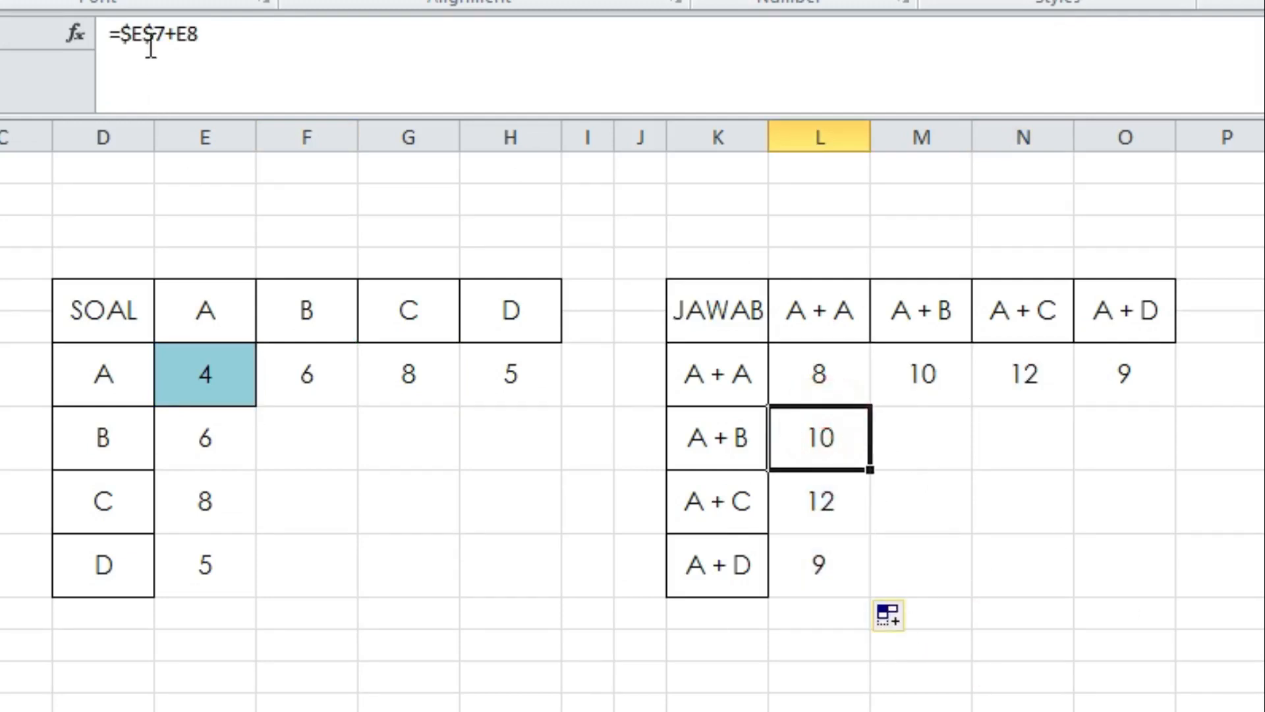
{"action": "left_click", "coordinate": [178, 22]}
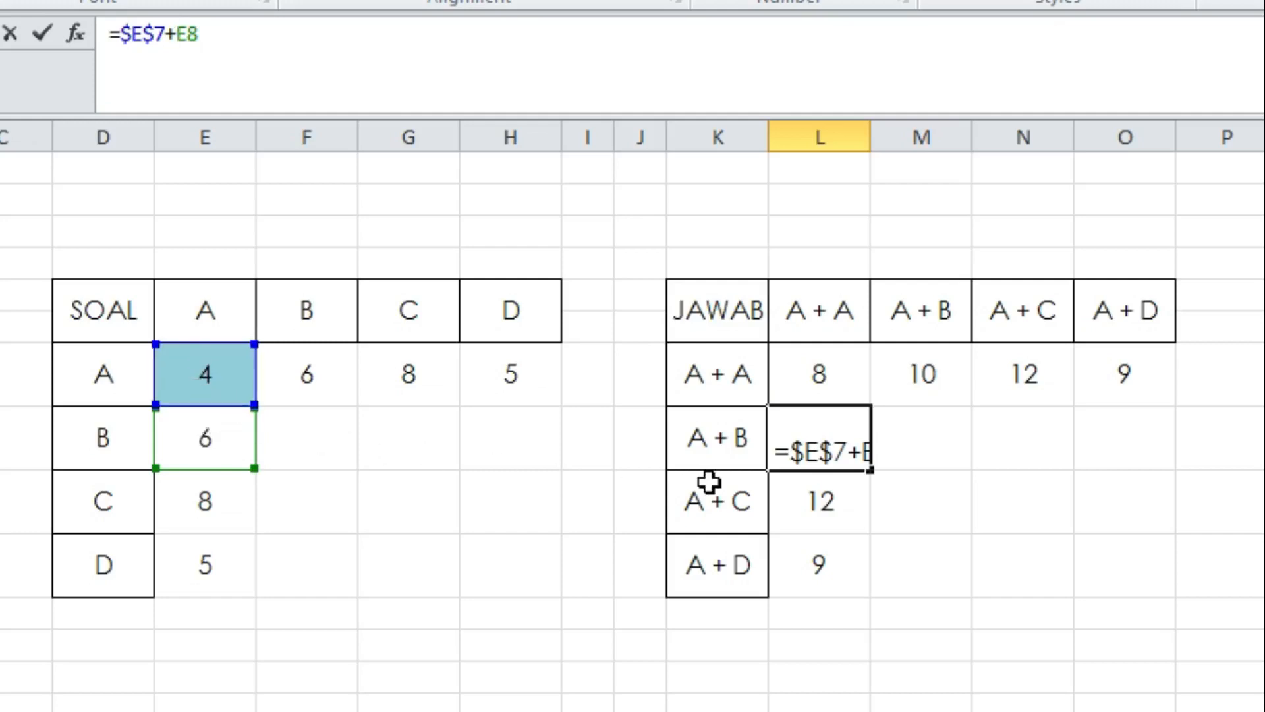
{"action": "key", "text": "Return"}
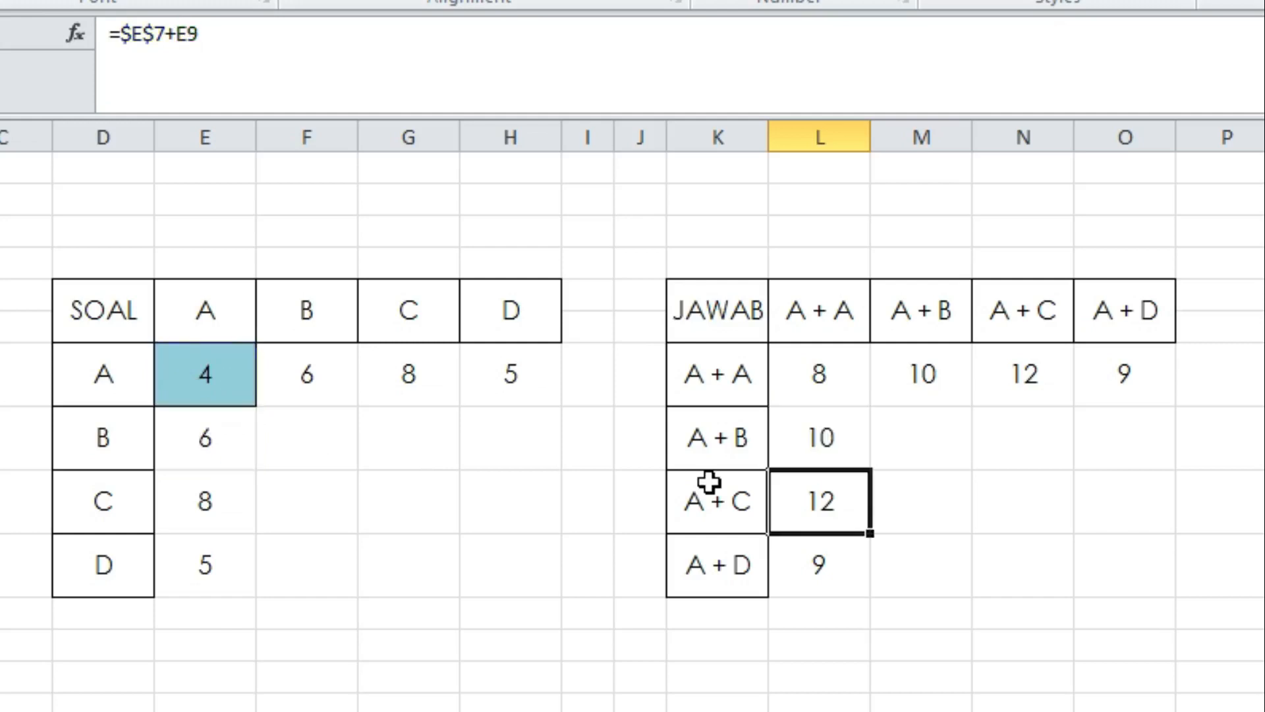
{"action": "key", "text": "Return"}
{"action": "key", "text": "Return"}
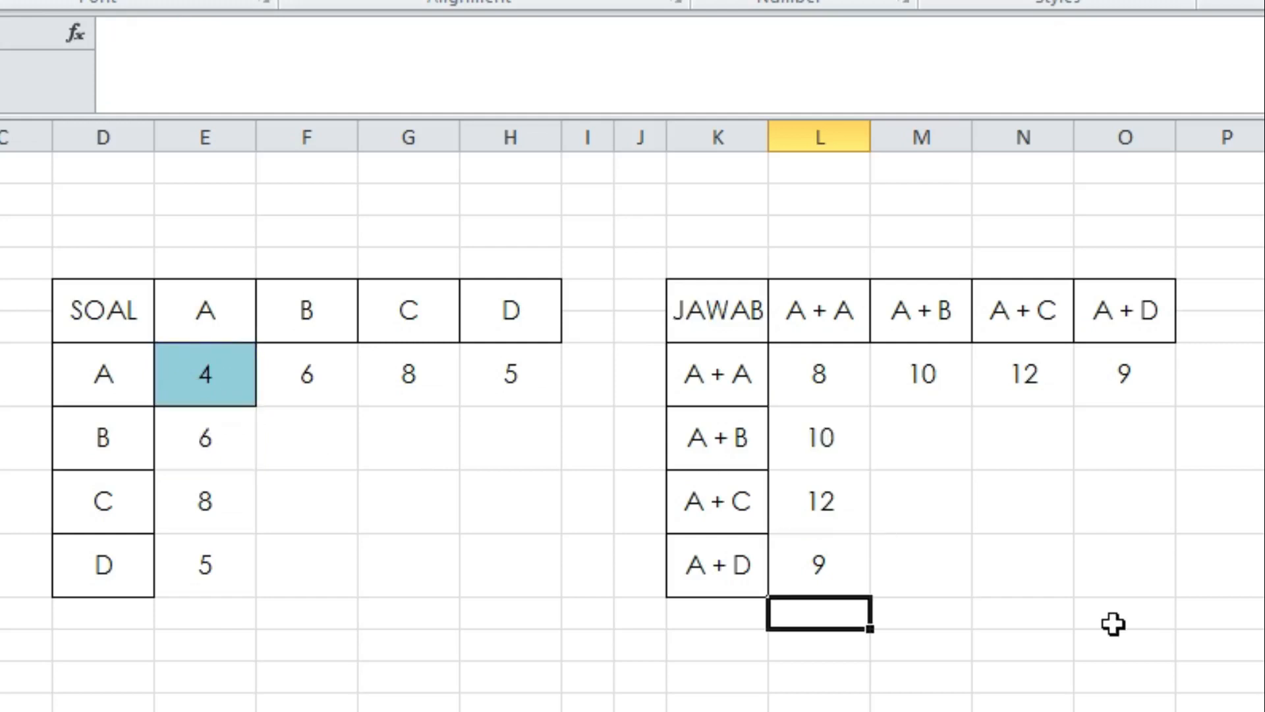
Enter the formula =$E7+E7 in cell L7, locking only the column of the first reference.
{"action": "left_click", "coordinate": [720, 547]}
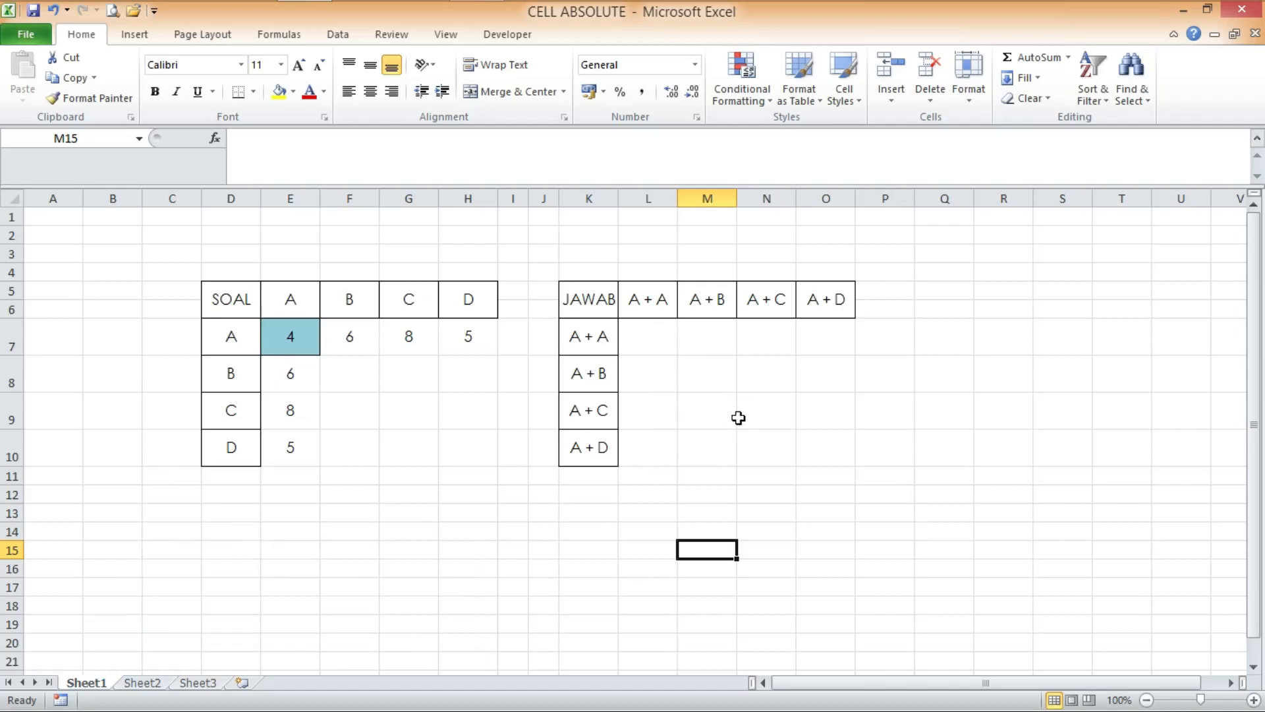
{"action": "left_click", "coordinate": [648, 339]}
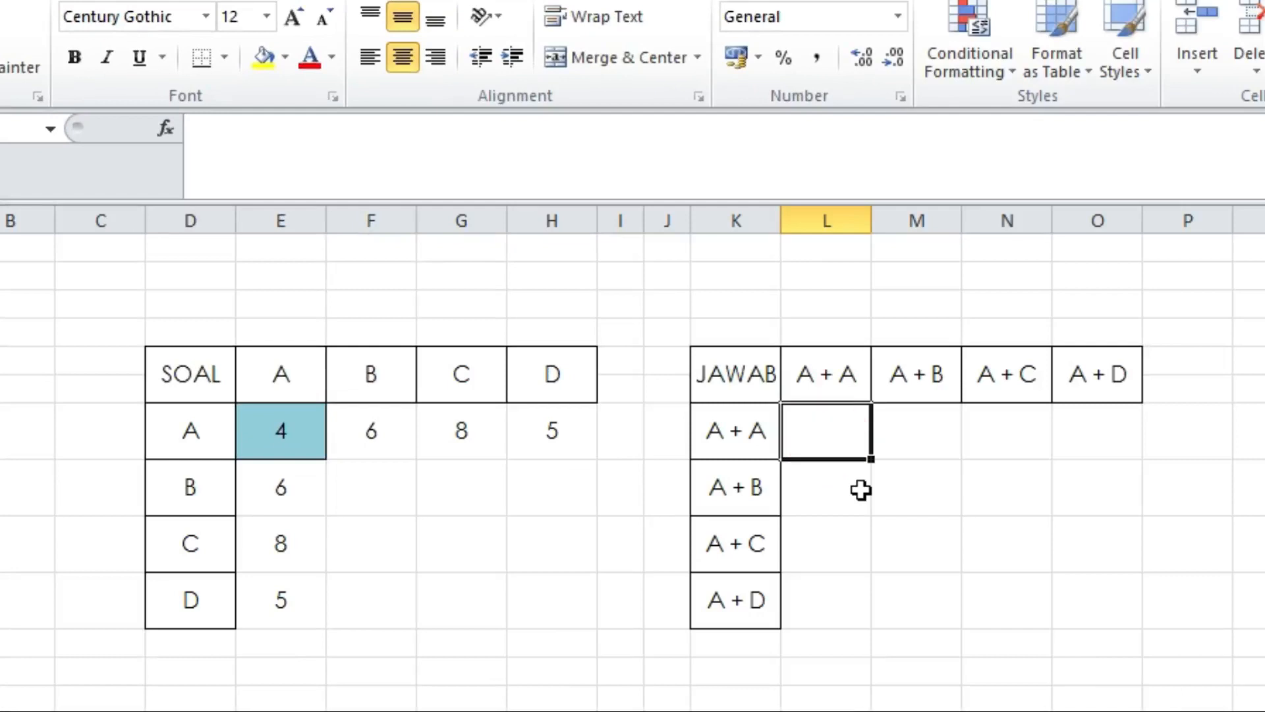
{"action": "type", "text": "="}
{"action": "left_click", "coordinate": [293, 445]}
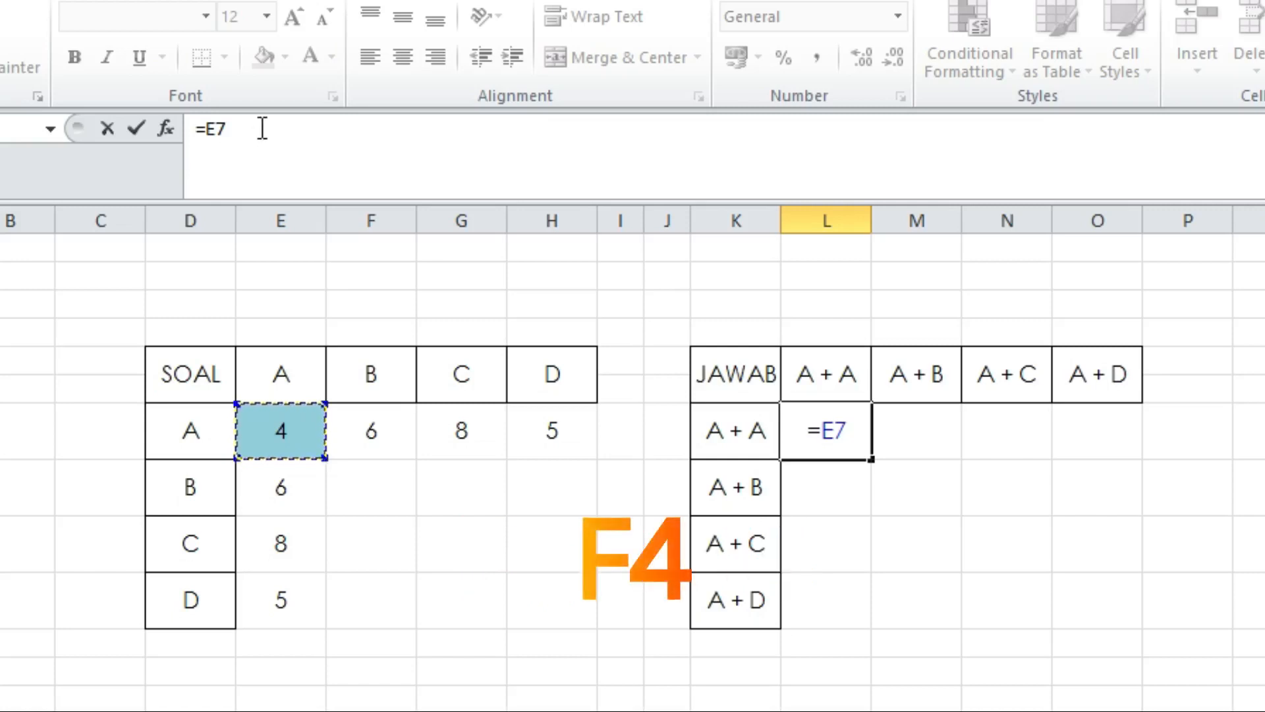
{"action": "key", "text": "F4"}
{"action": "key", "text": "F4"}
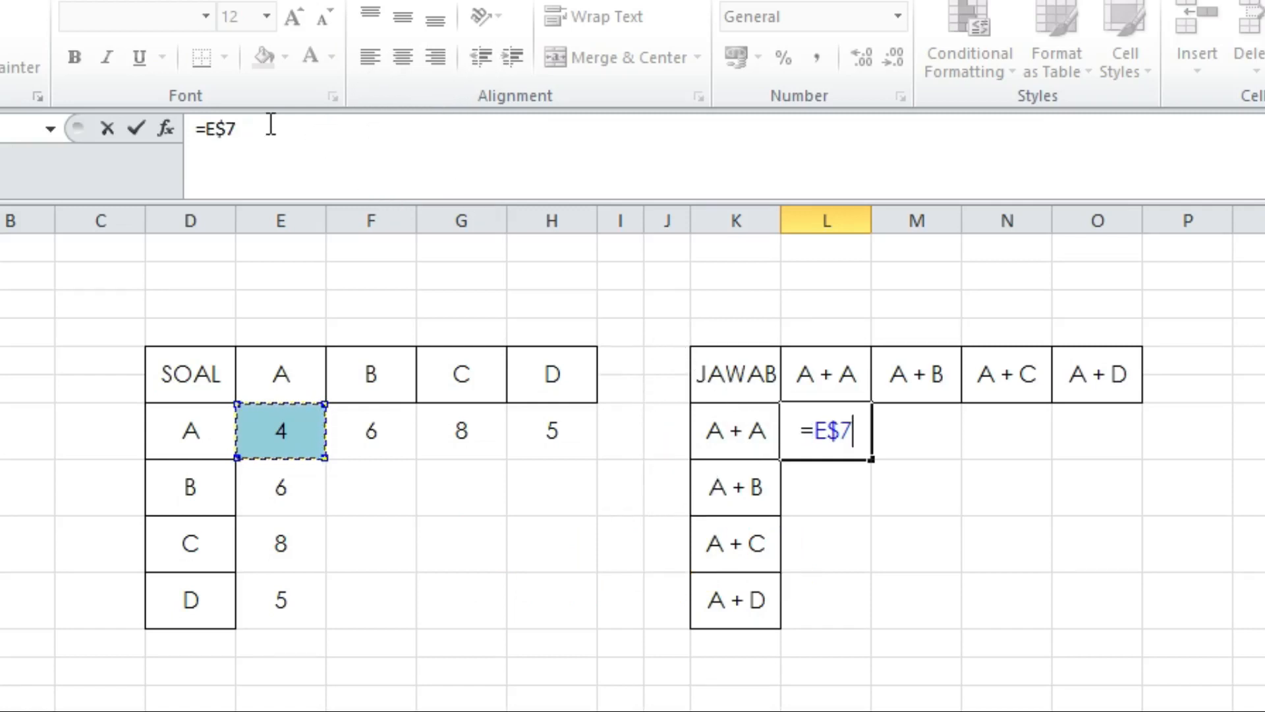
{"action": "key", "text": "F4"}
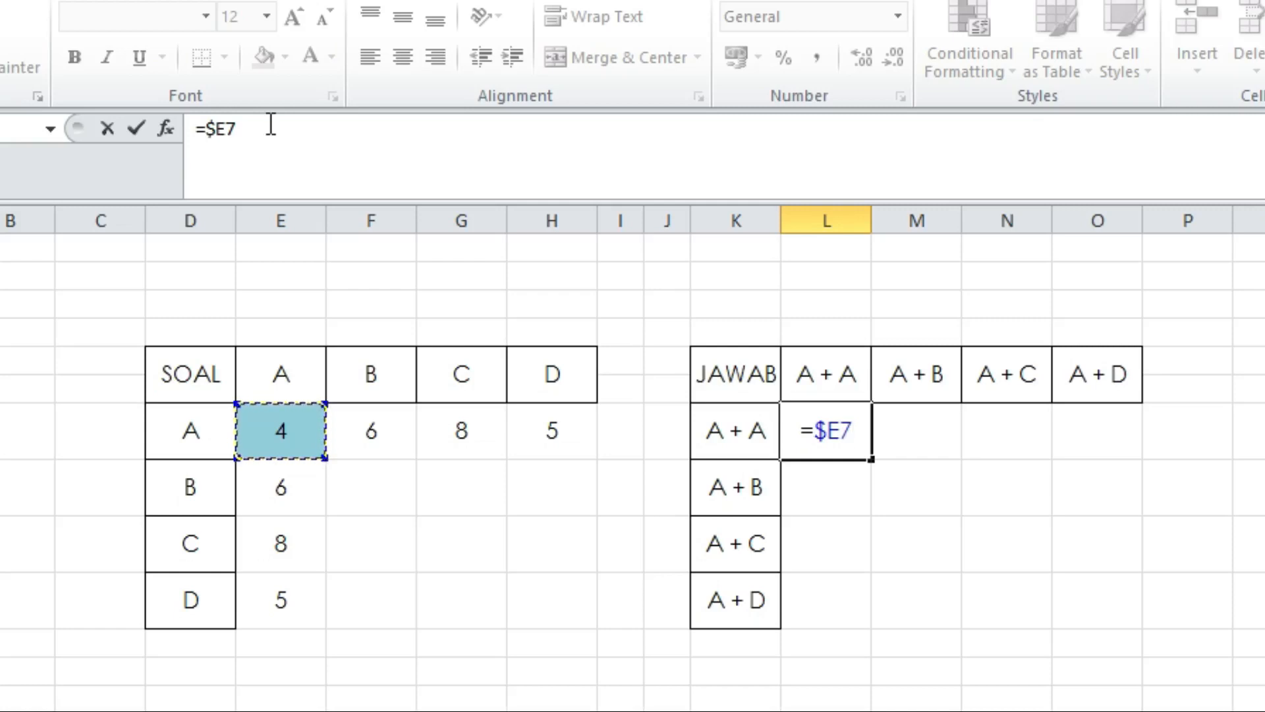
{"action": "type", "text": "+"}
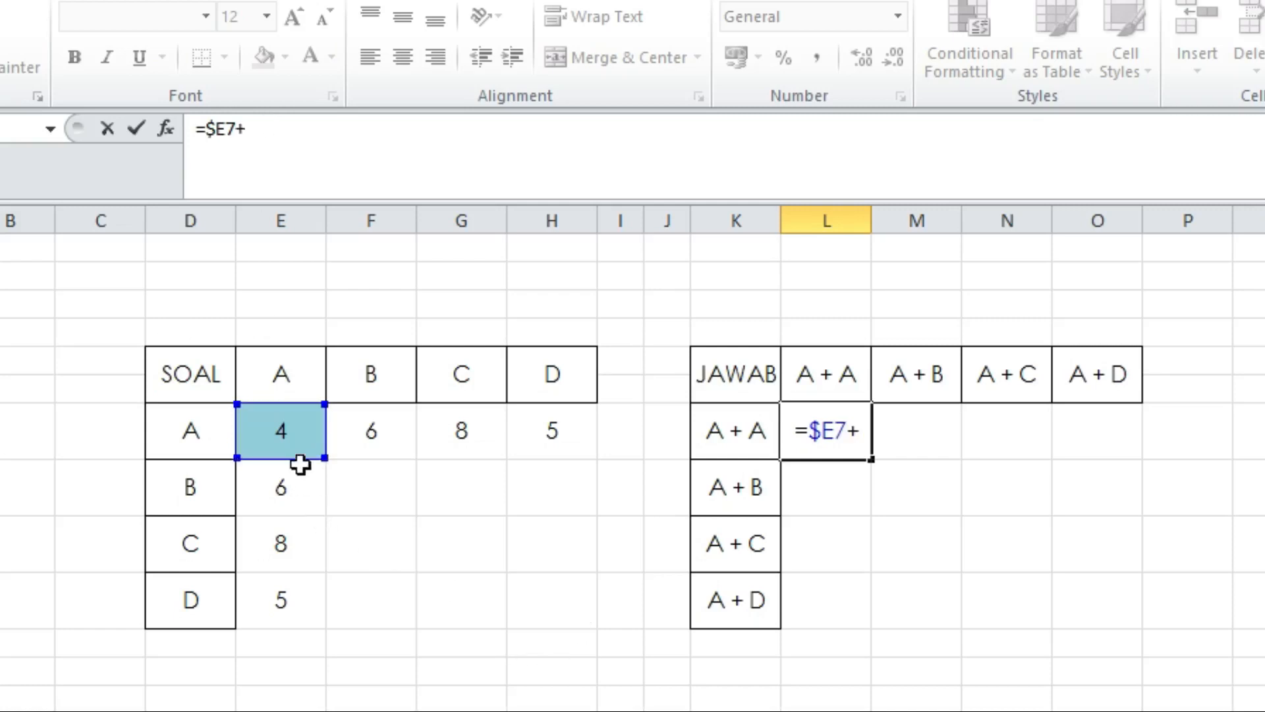
{"action": "left_click", "coordinate": [286, 434]}
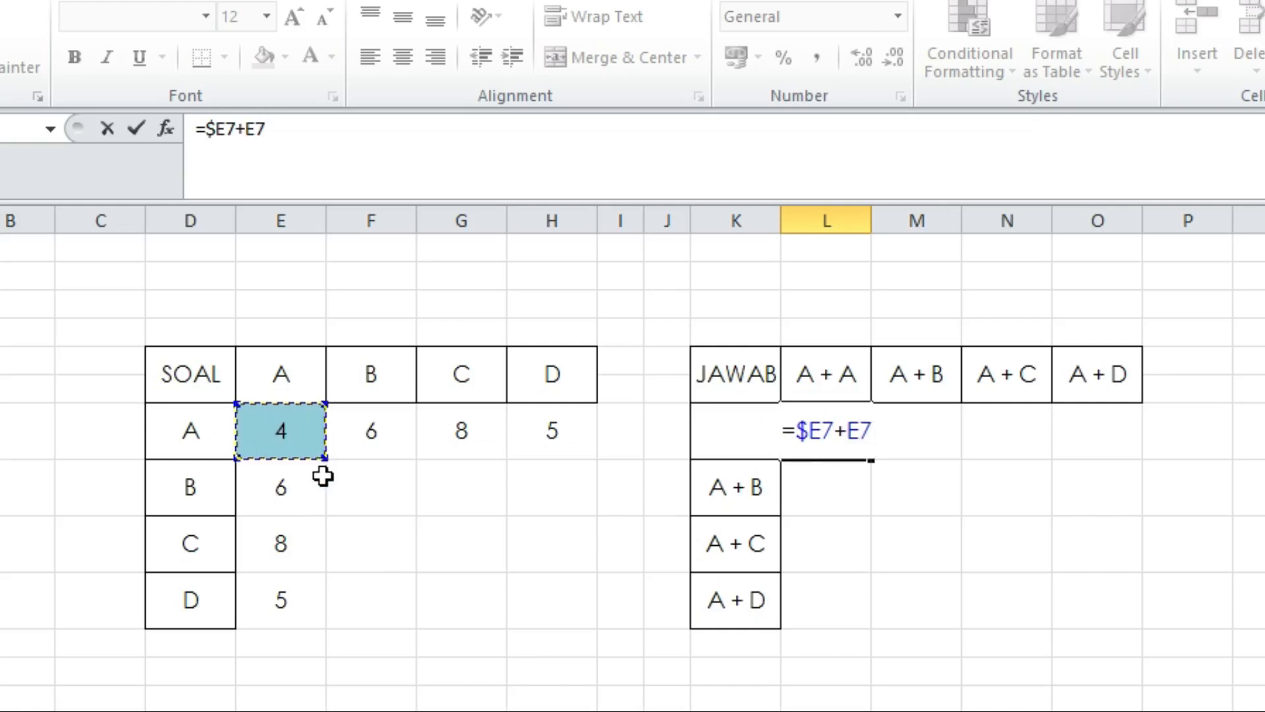
{"action": "key", "text": "Return"}
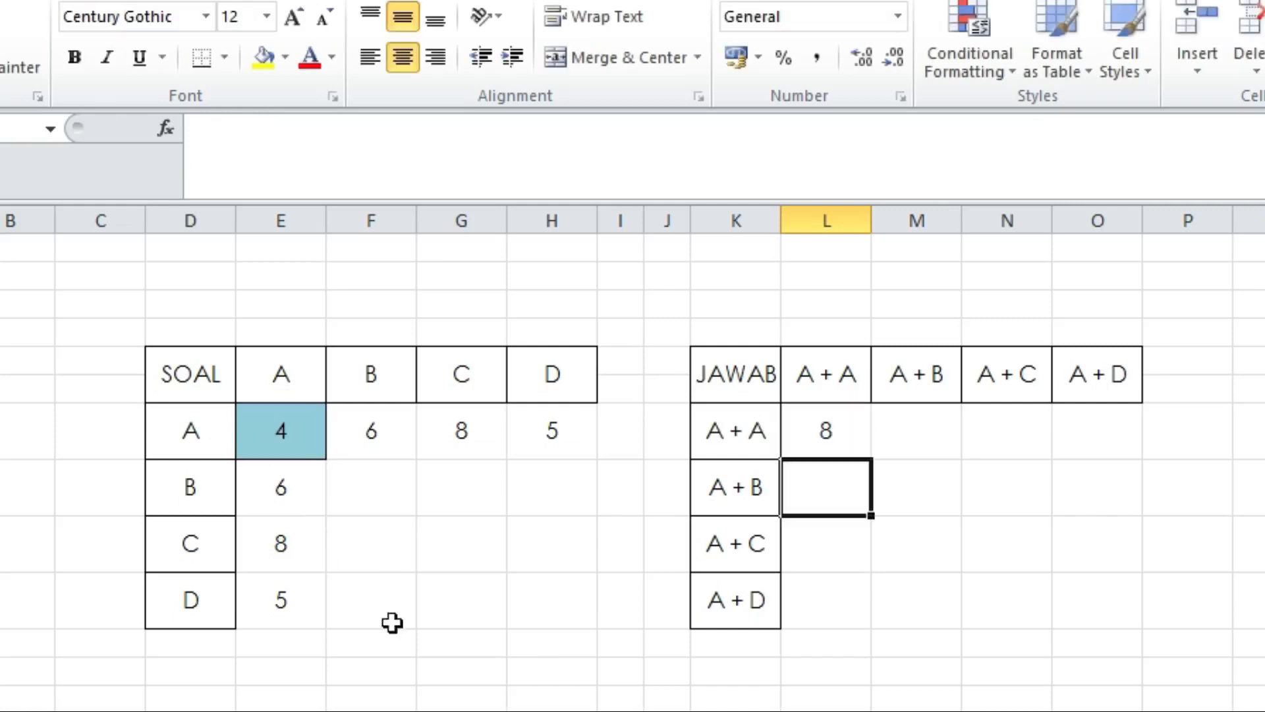
Copy the column-locked L7 formula across row 7 through cell O7 and check the references of the copied formula in M7.
{"action": "left_click", "coordinate": [840, 428]}
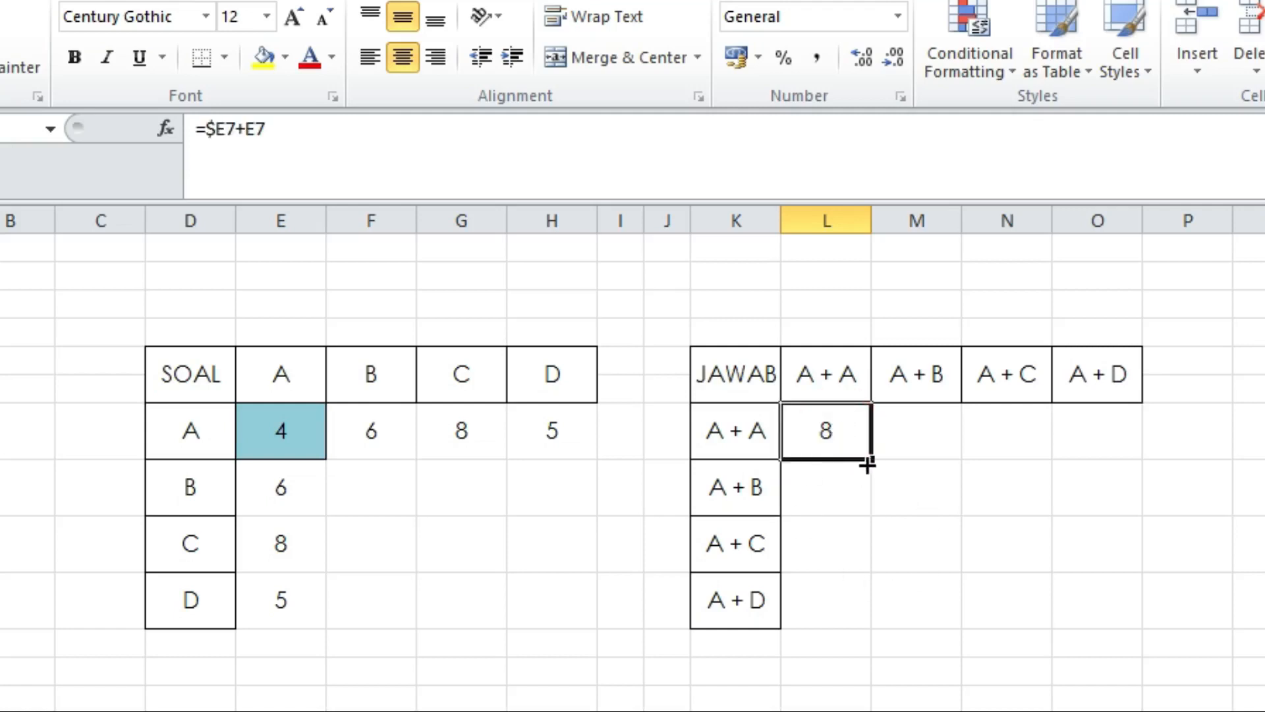
{"action": "left_click_drag", "start_coordinate": [869, 459], "coordinate": [1113, 476]}
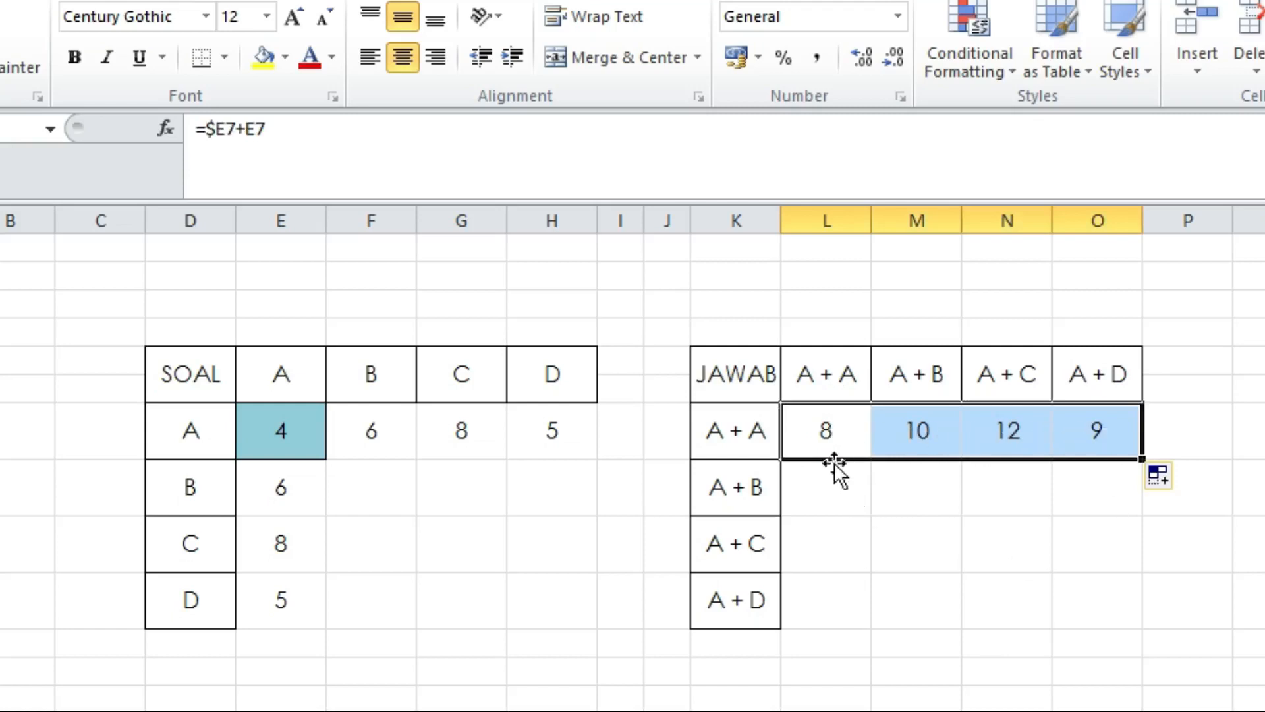
{"action": "left_click", "coordinate": [827, 432]}
{"action": "left_click", "coordinate": [898, 428]}
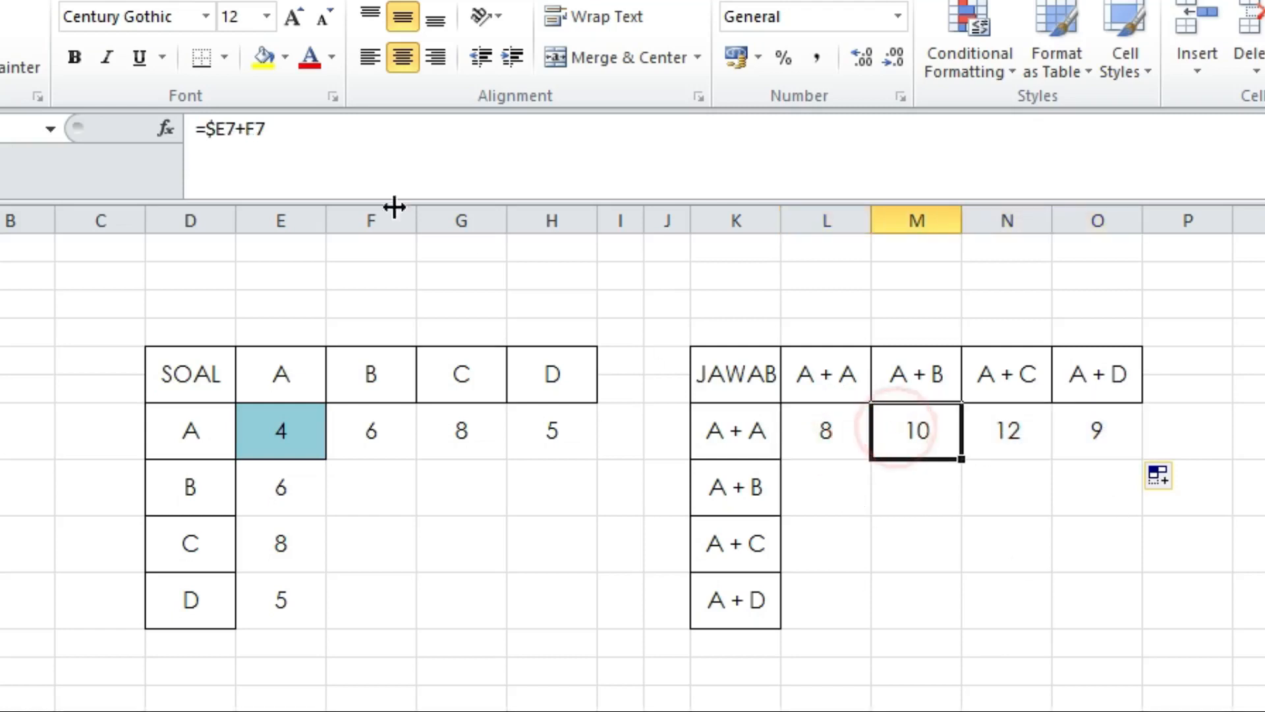
{"action": "left_click", "coordinate": [255, 129]}
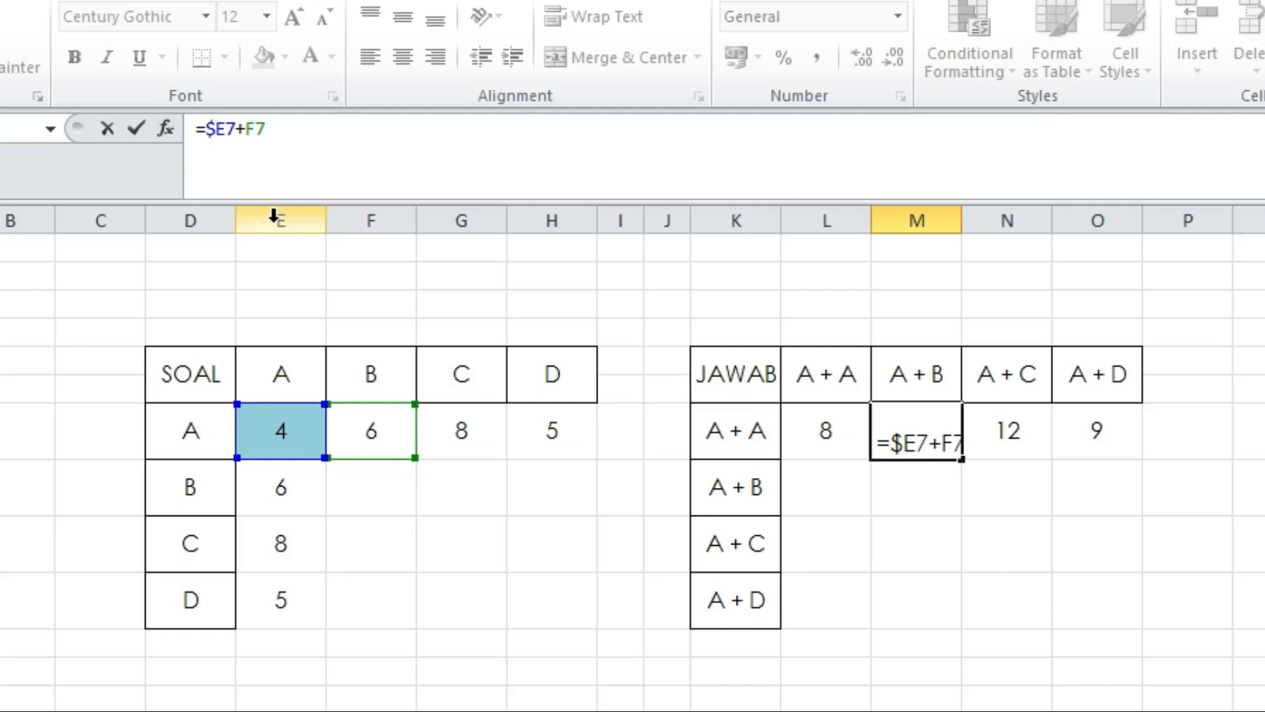
{"action": "key", "text": "Return"}
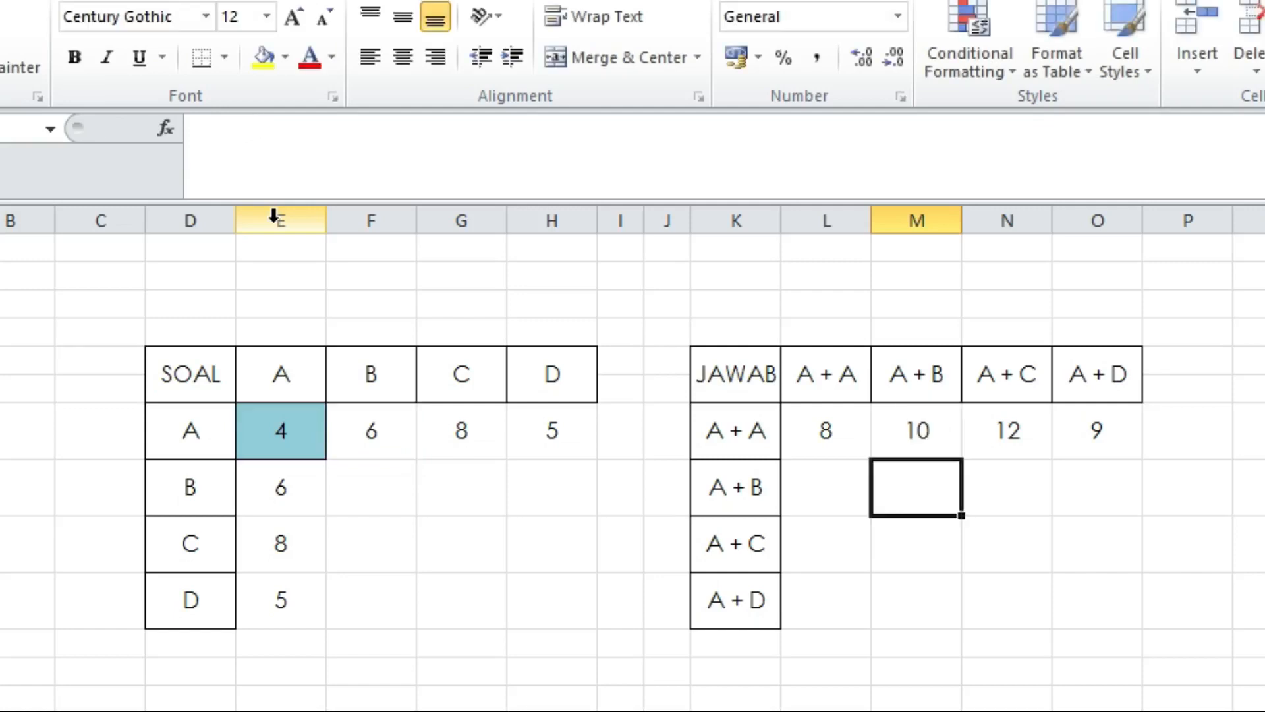
Copy the column-locked L7 formula down through cell L10 and check the references of the copied formula in L8.
{"action": "left_click", "coordinate": [832, 429]}
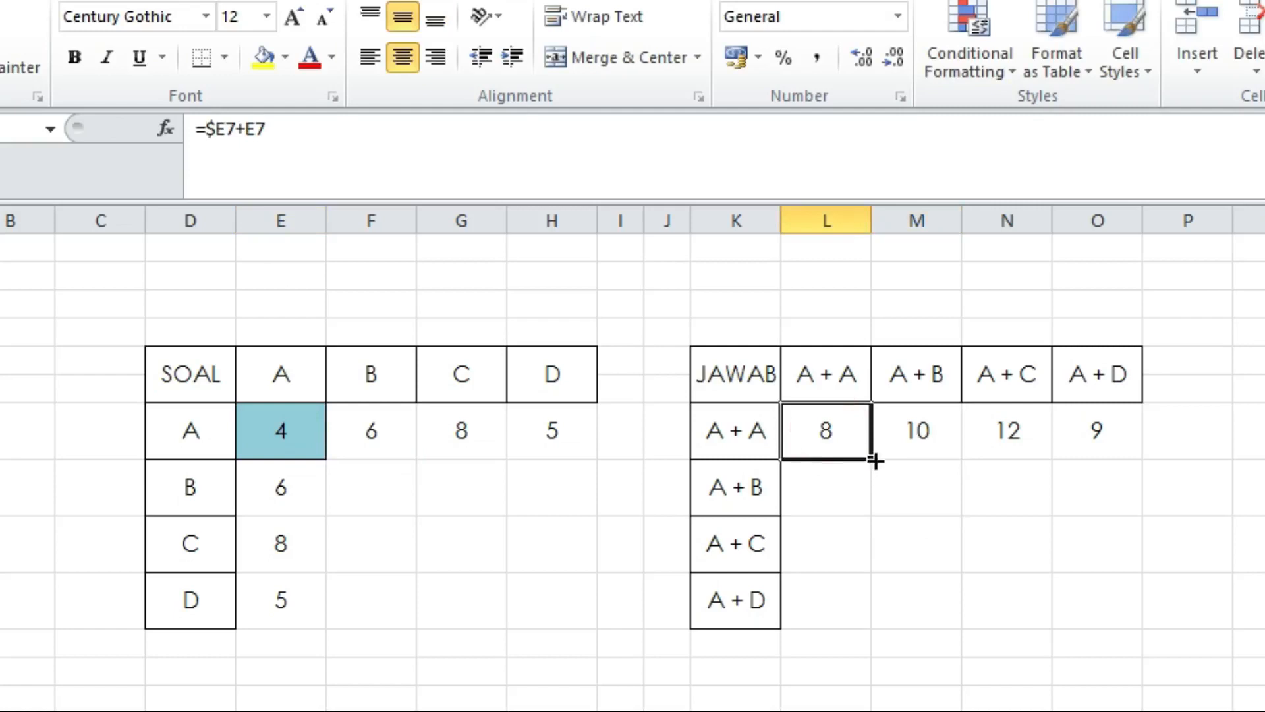
{"action": "left_click_drag", "start_coordinate": [875, 460], "coordinate": [876, 609]}
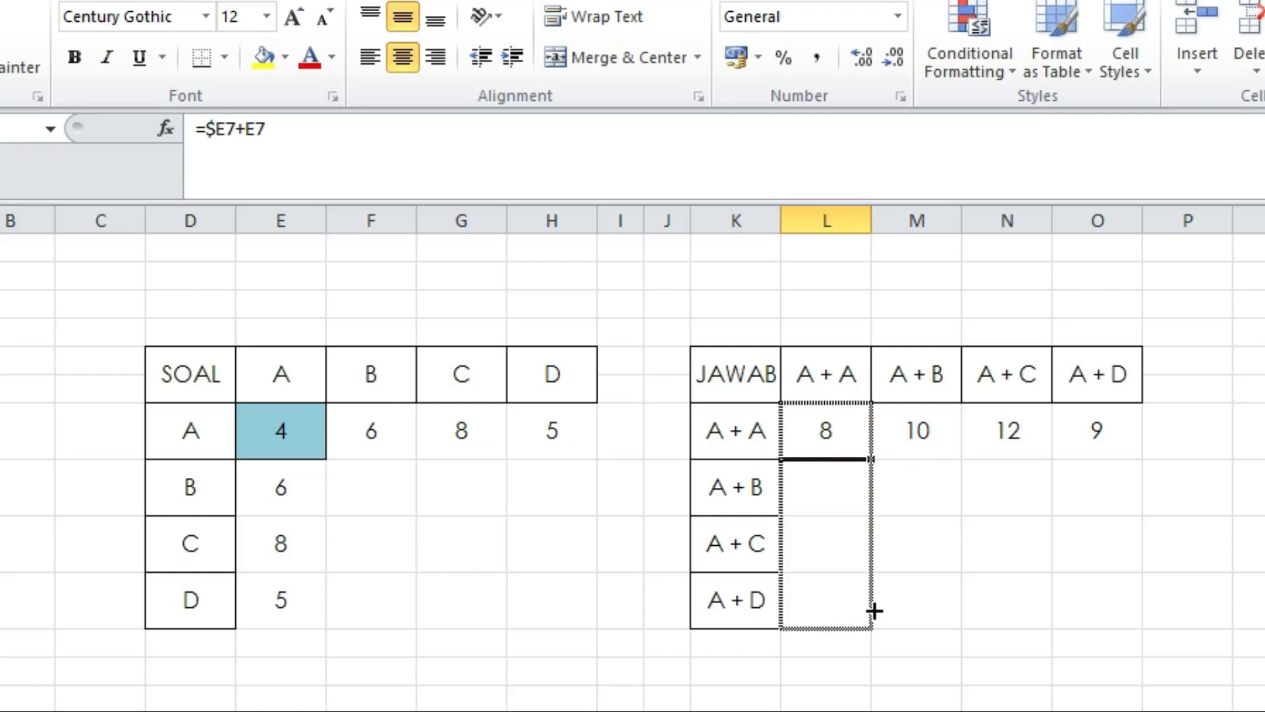
{"action": "left_click_drag", "start_coordinate": [874, 610], "coordinate": [873, 612]}
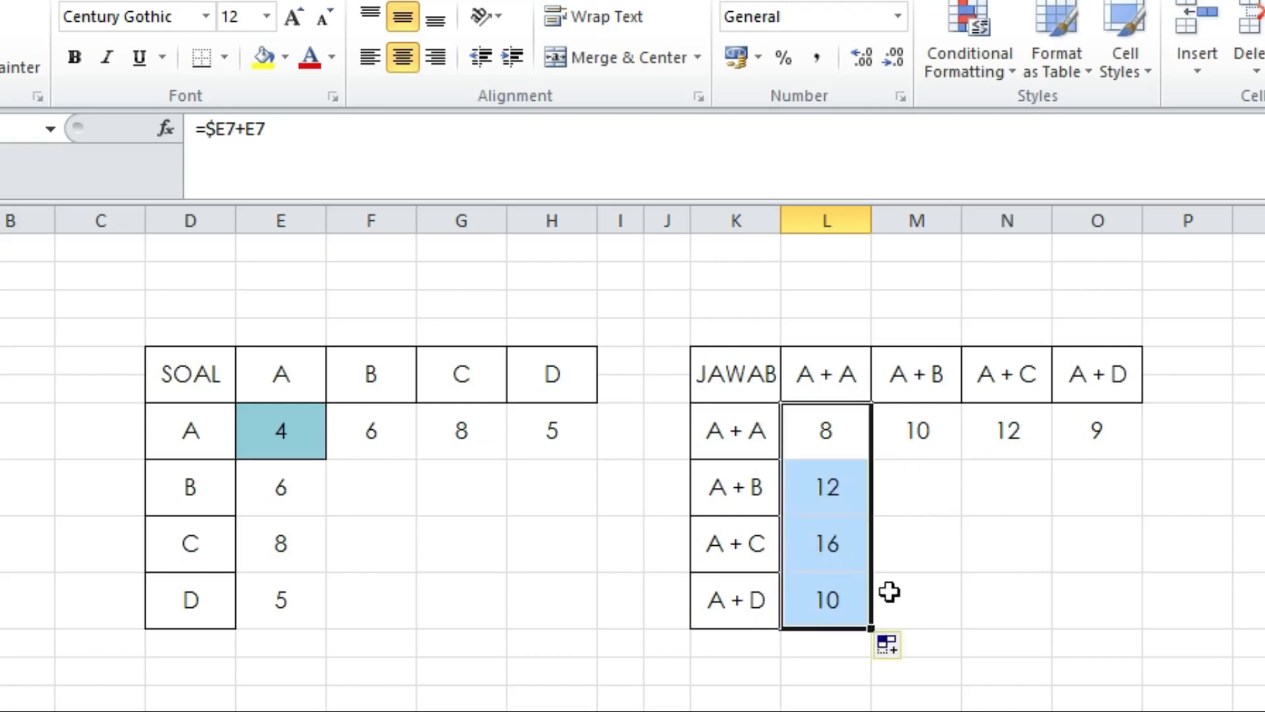
{"action": "left_click", "coordinate": [840, 502]}
{"action": "double_click", "coordinate": [254, 129]}
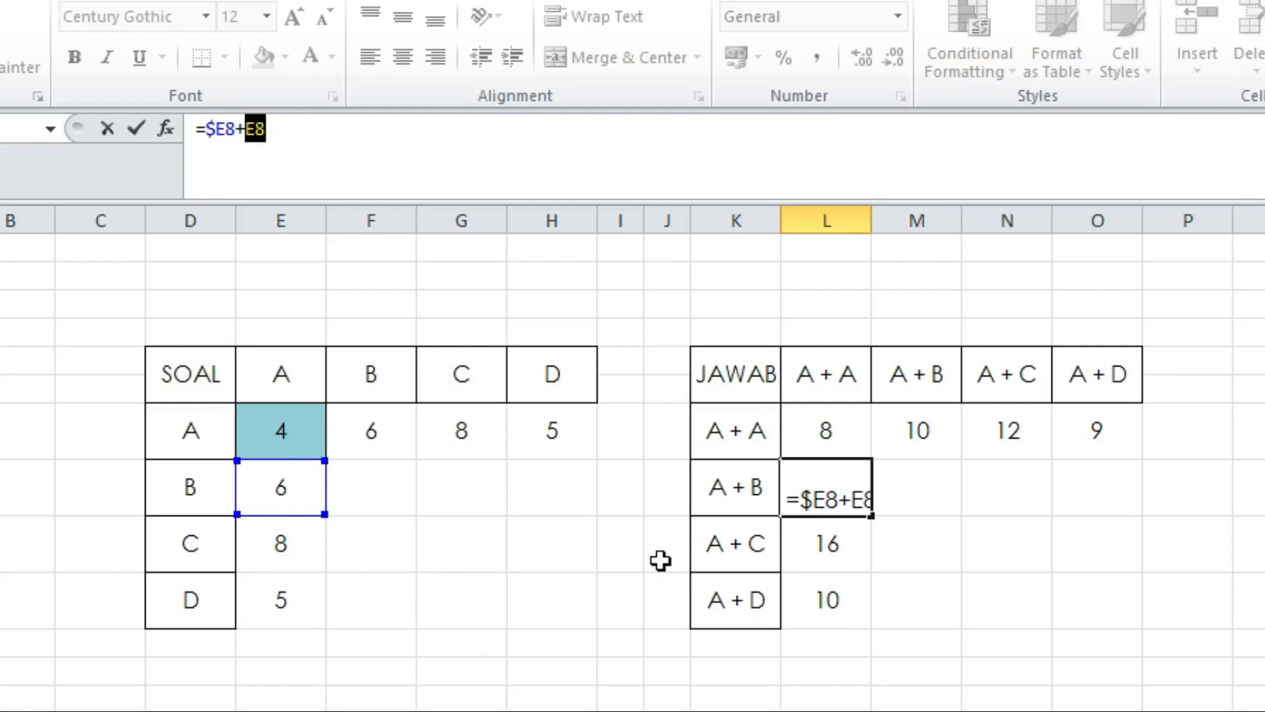
{"action": "key", "text": "Return"}
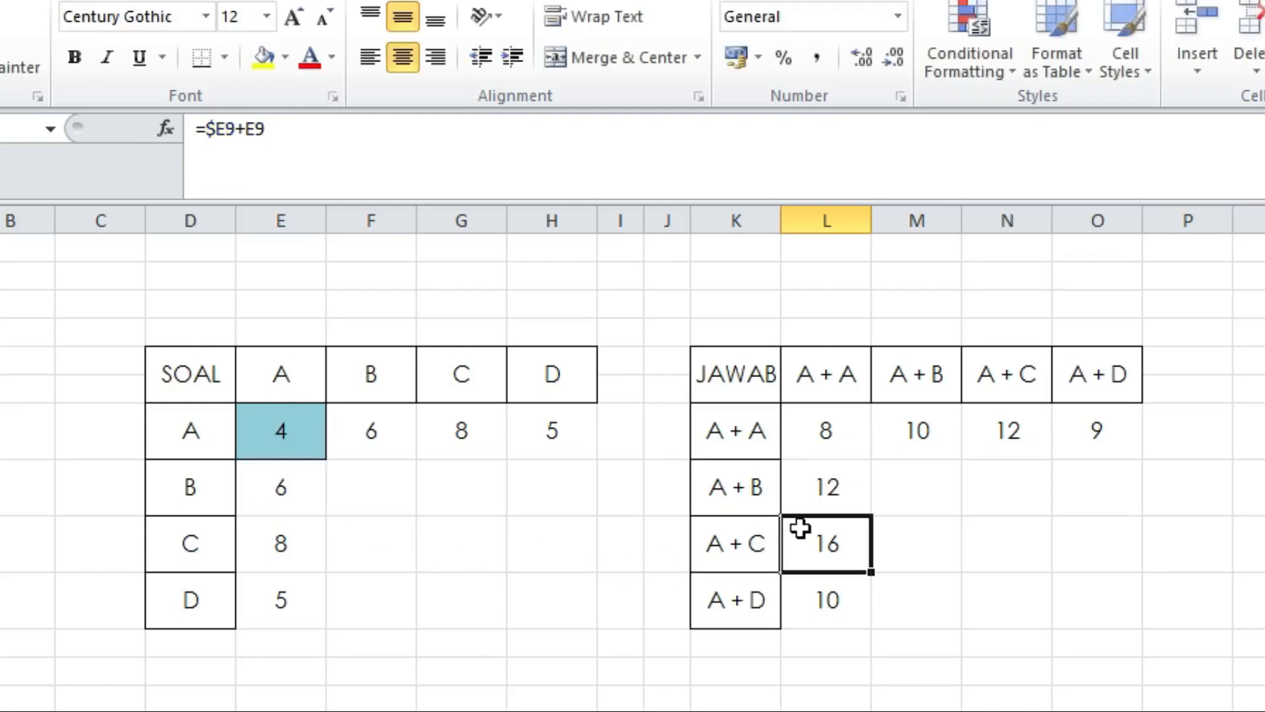
Compare the formulas in L8 and L9 with the A + B label in K8 and the source value in E8.
{"action": "left_click", "coordinate": [817, 487]}
{"action": "left_click", "coordinate": [738, 487]}
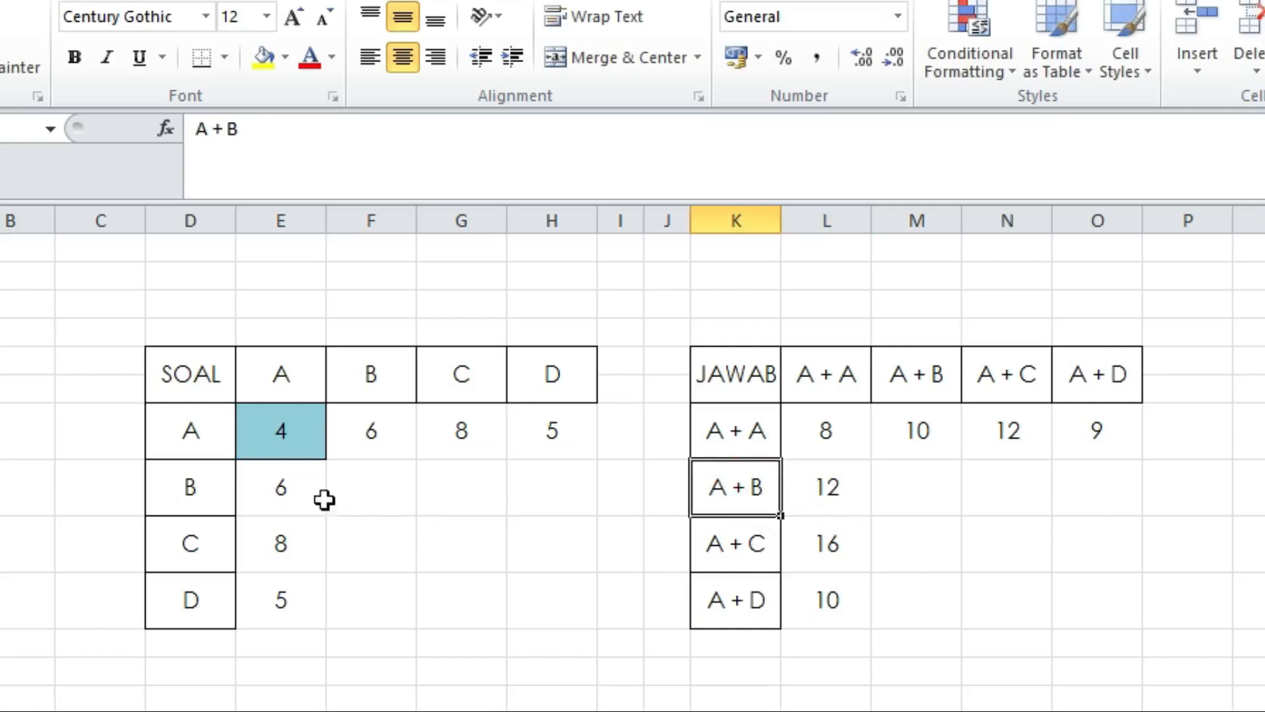
{"action": "left_click", "coordinate": [276, 485]}
{"action": "left_click", "coordinate": [830, 489]}
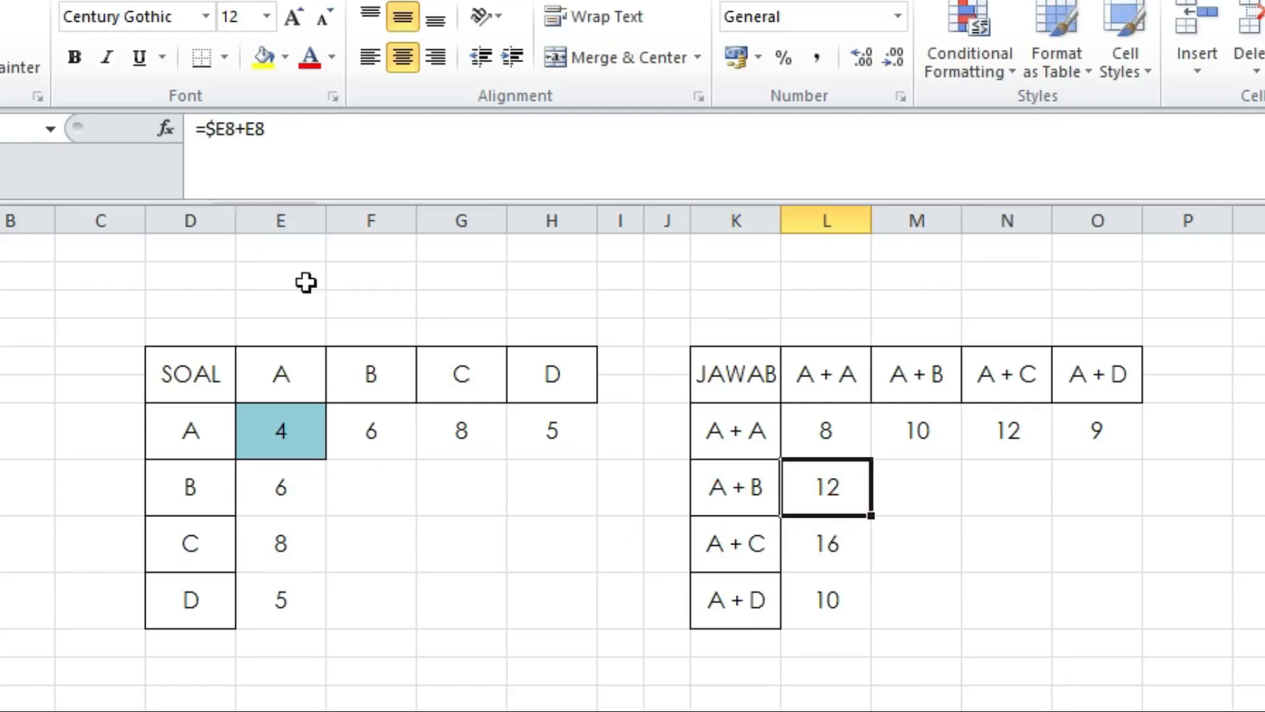
{"action": "left_click", "coordinate": [271, 489]}
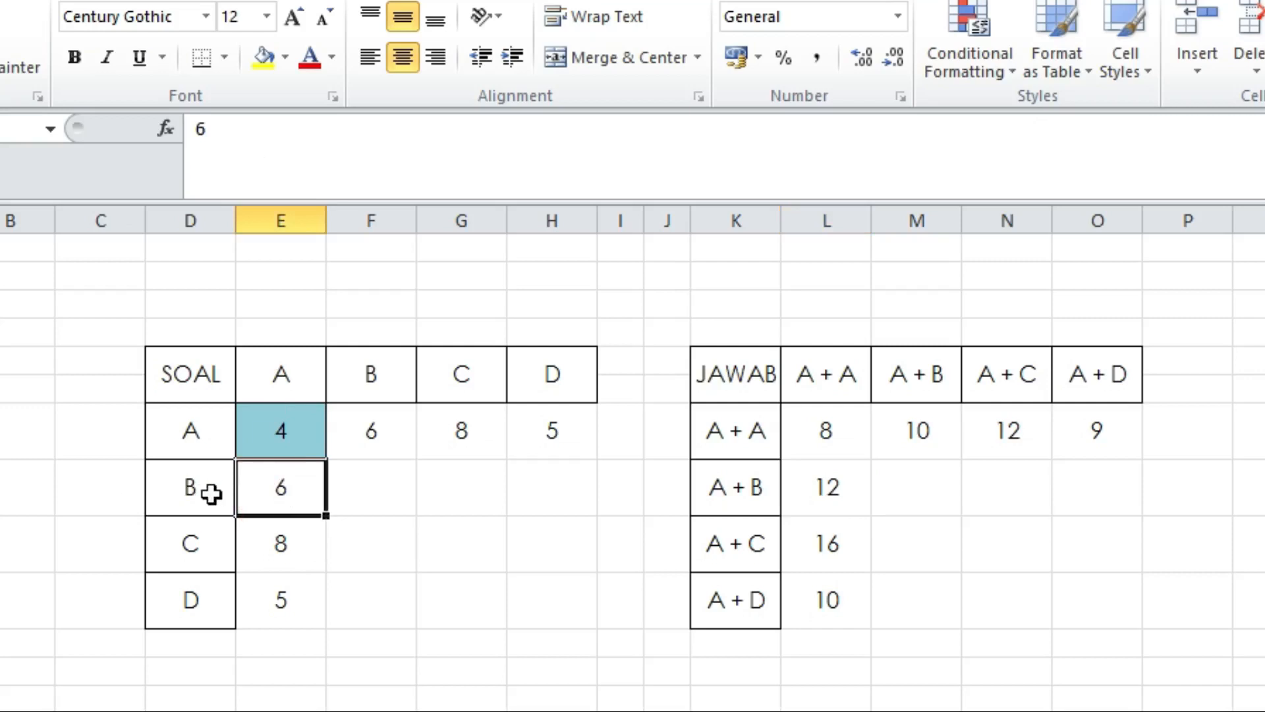
{"action": "left_click", "coordinate": [822, 488]}
{"action": "left_click", "coordinate": [828, 540]}
{"action": "left_click", "coordinate": [816, 494]}
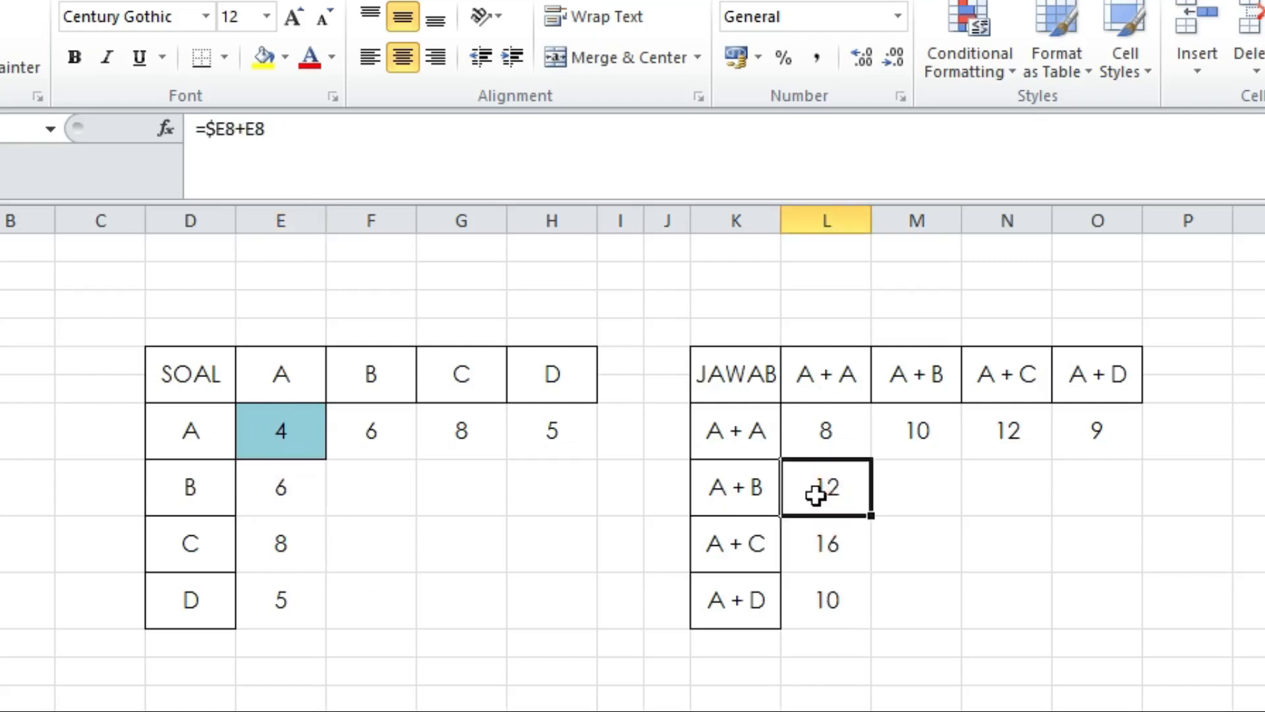
Change the first reference in L7 to lock only the row, so the formula reads =E$7+E7.
{"action": "left_click", "coordinate": [851, 428]}
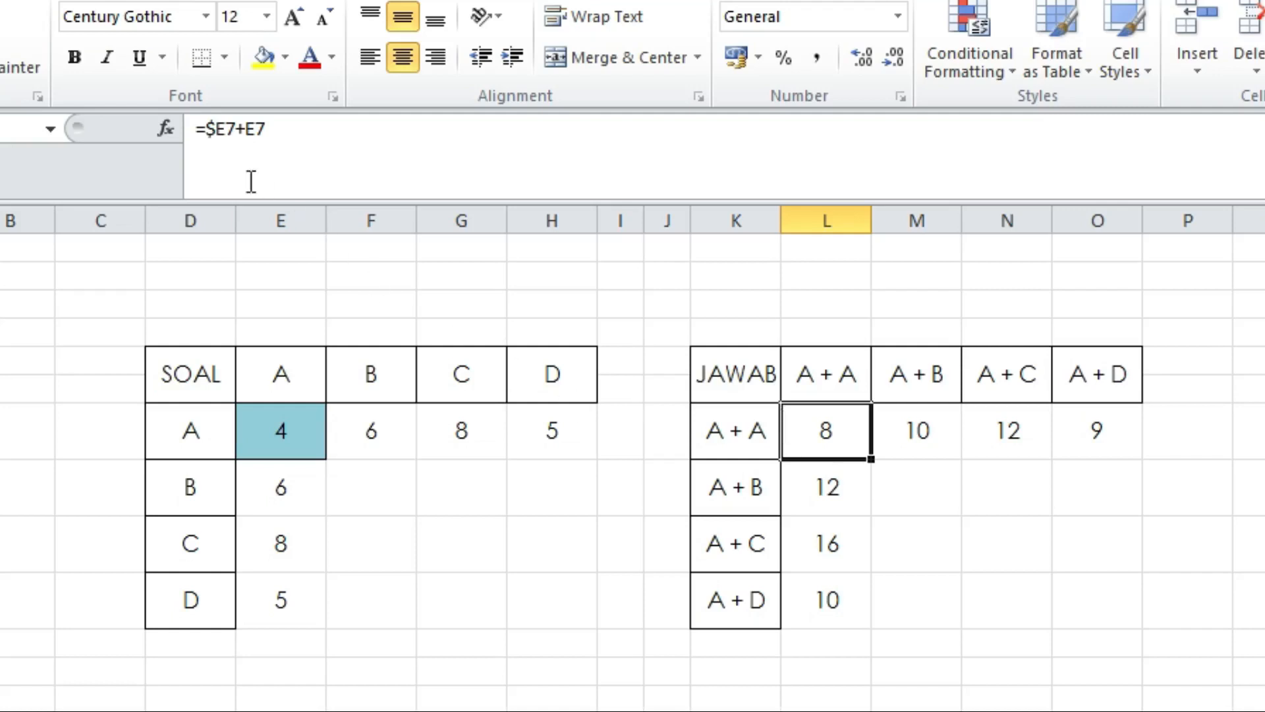
{"action": "left_click", "coordinate": [216, 129]}
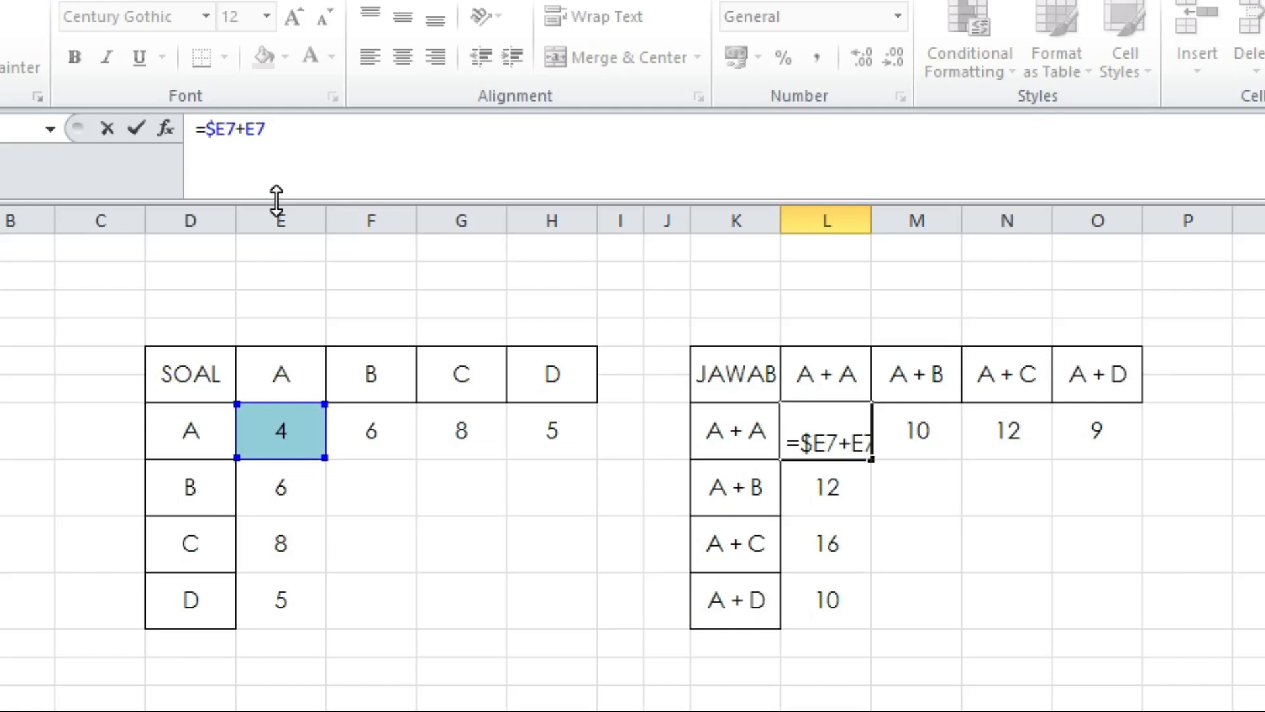
{"action": "key", "text": "F4"}
{"action": "key", "text": "F4"}
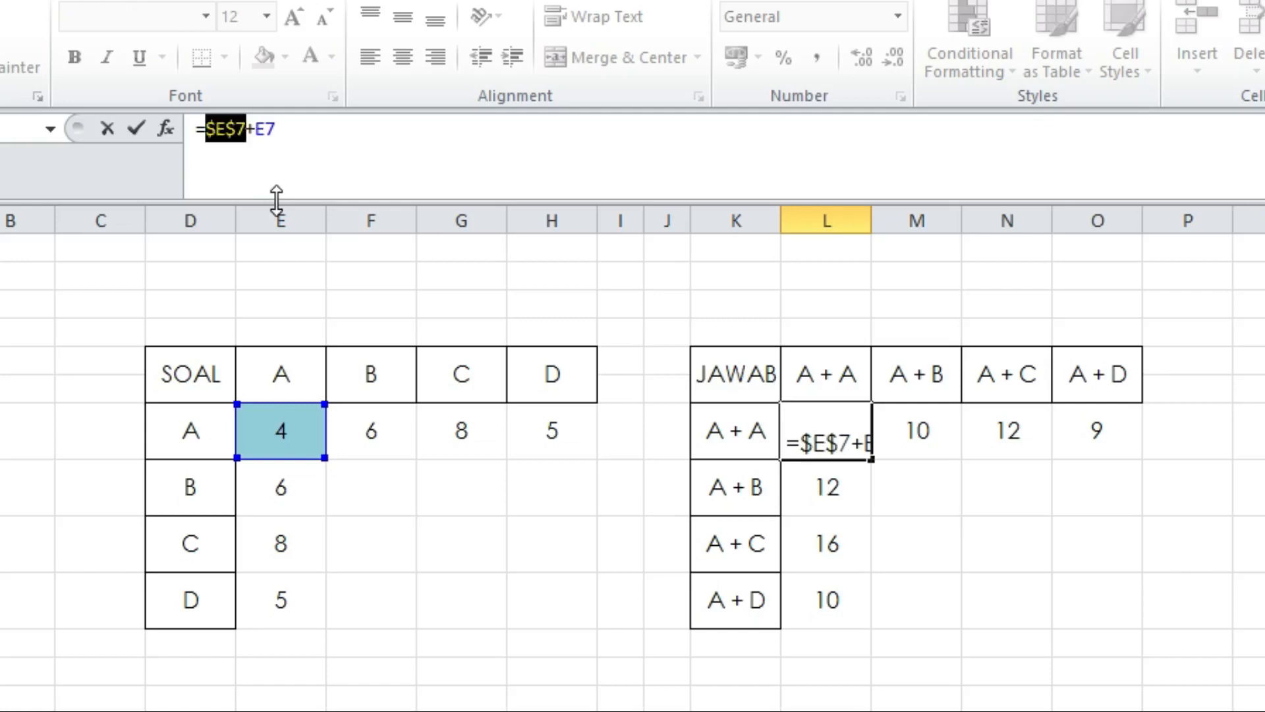
{"action": "key", "text": "F4"}
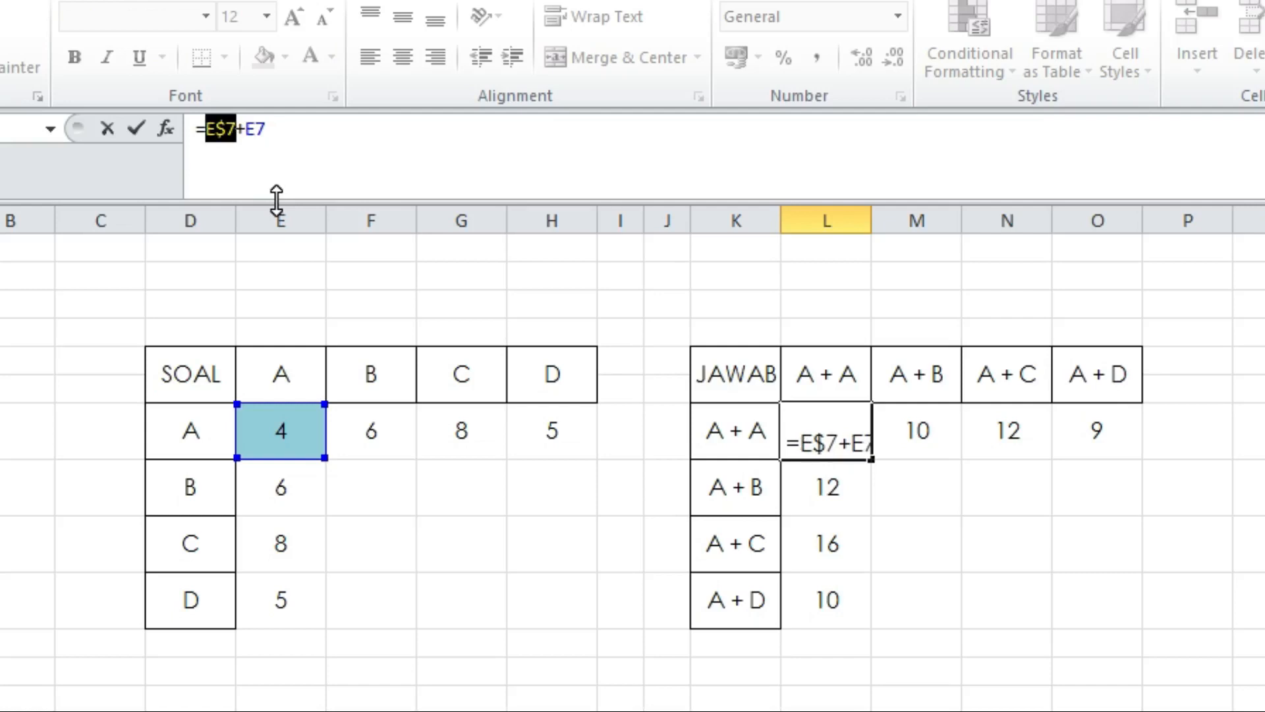
{"action": "key", "text": "Return"}
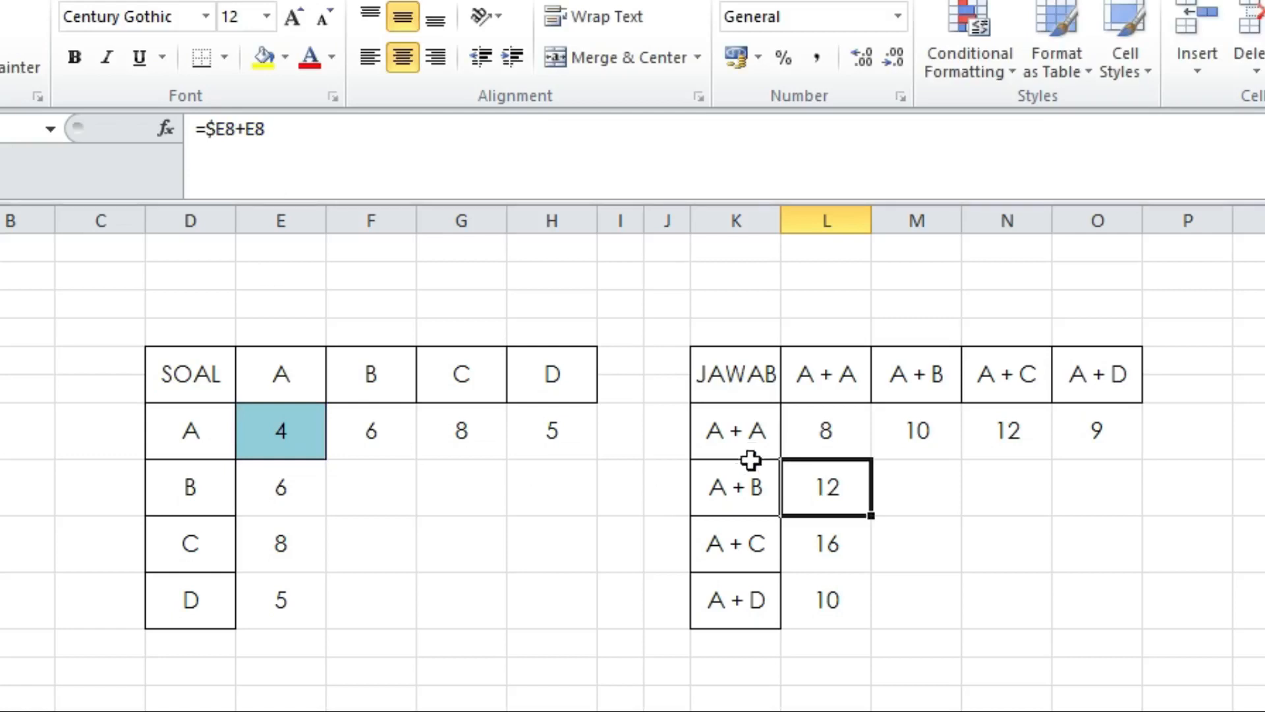
Copy the row-locked L7 formula down through cell L10 and check the references of the copied formula in L8.
{"action": "left_click", "coordinate": [809, 430]}
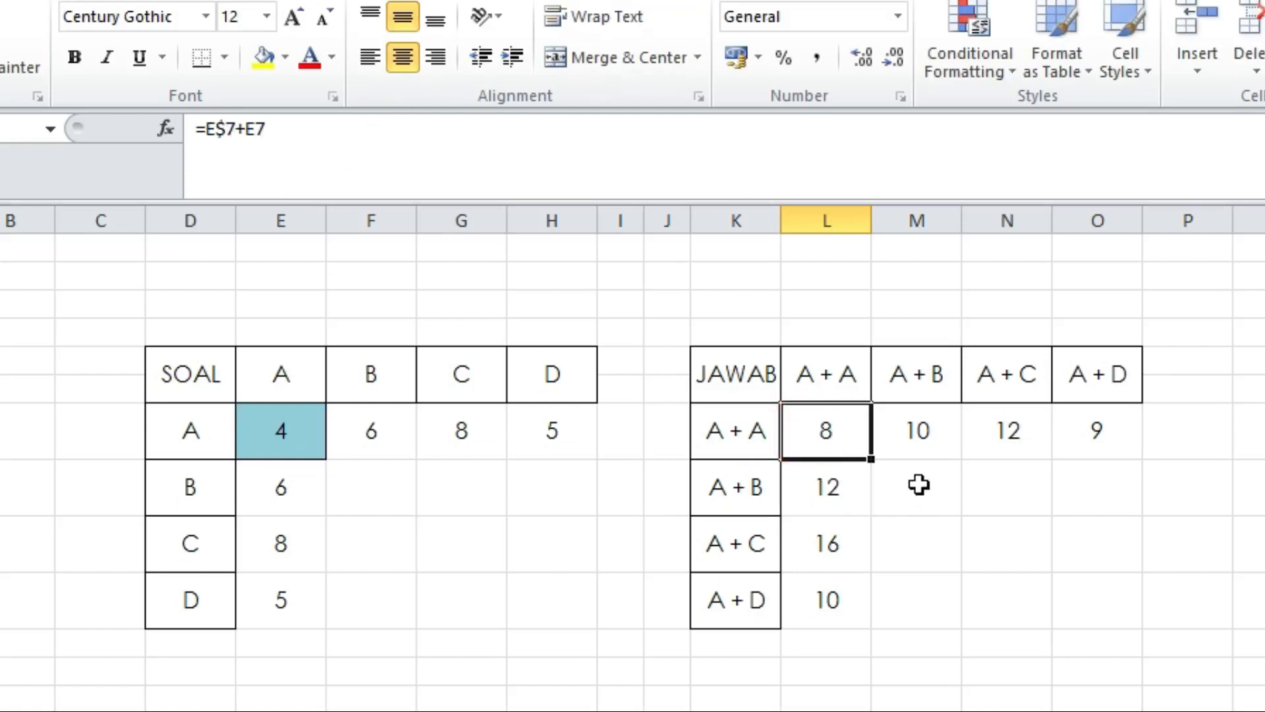
{"action": "left_click_drag", "start_coordinate": [871, 459], "coordinate": [873, 620]}
{"action": "left_click", "coordinate": [850, 485]}
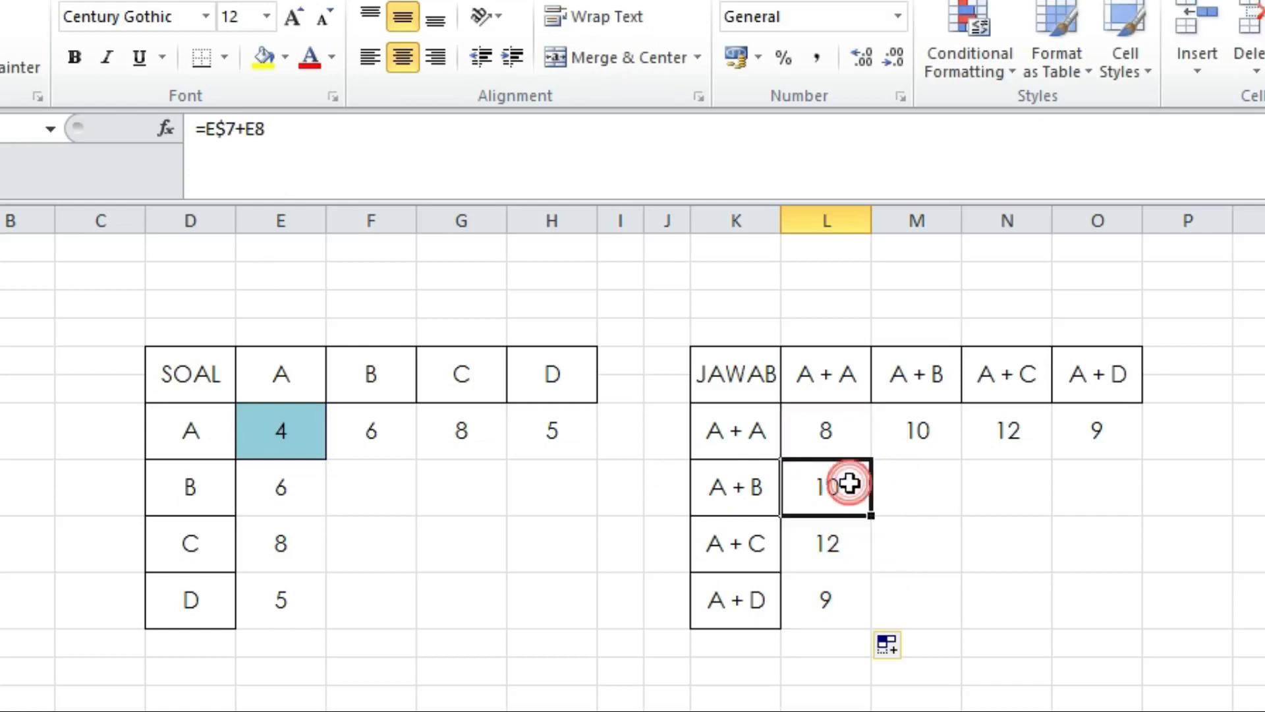
{"action": "left_click", "coordinate": [219, 130]}
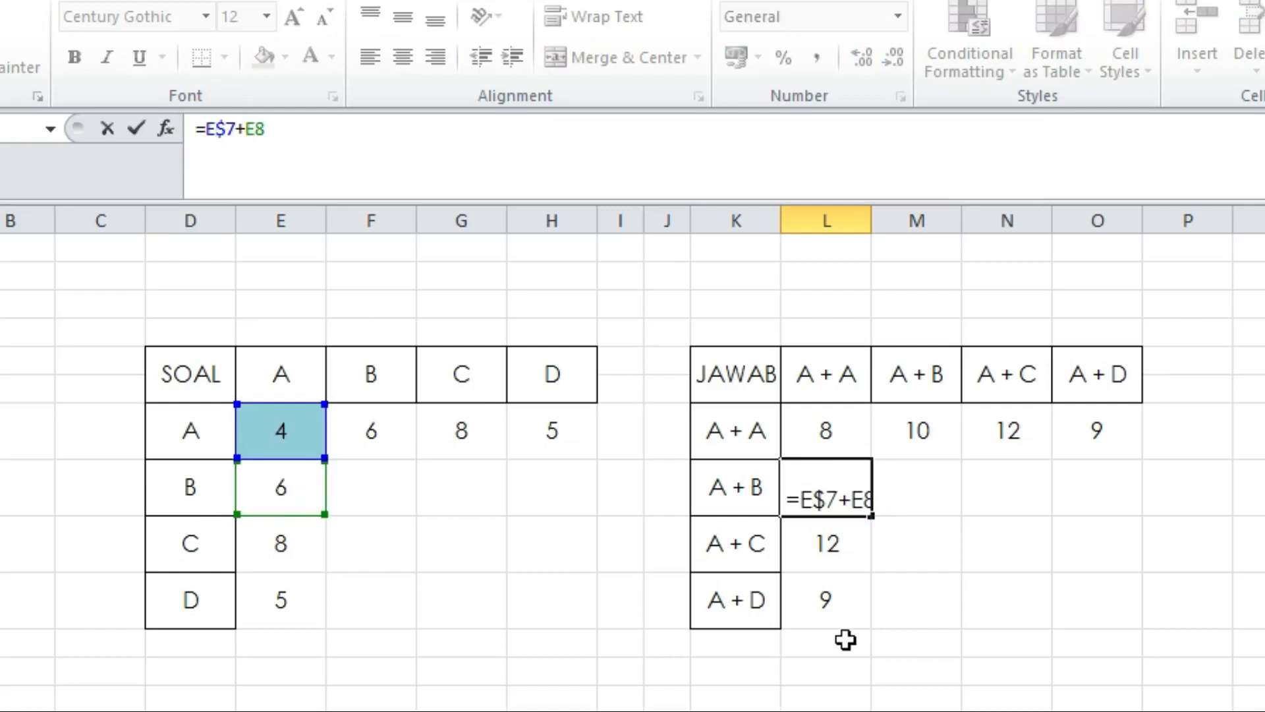
{"action": "key", "text": "Return"}
{"action": "left_click", "coordinate": [845, 639]}
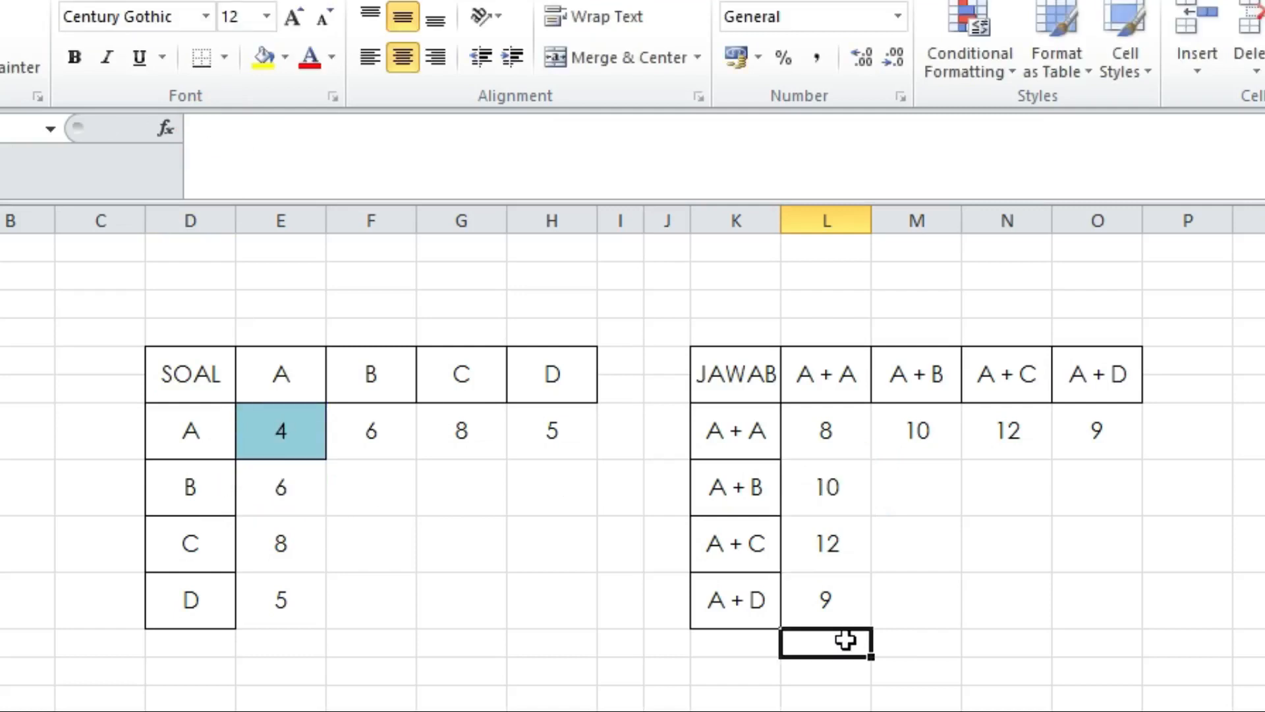
Copy the row-locked L7 formula across row 7 through cell O7 and compare the M7 formula with source cell F7.
{"action": "left_click", "coordinate": [844, 429]}
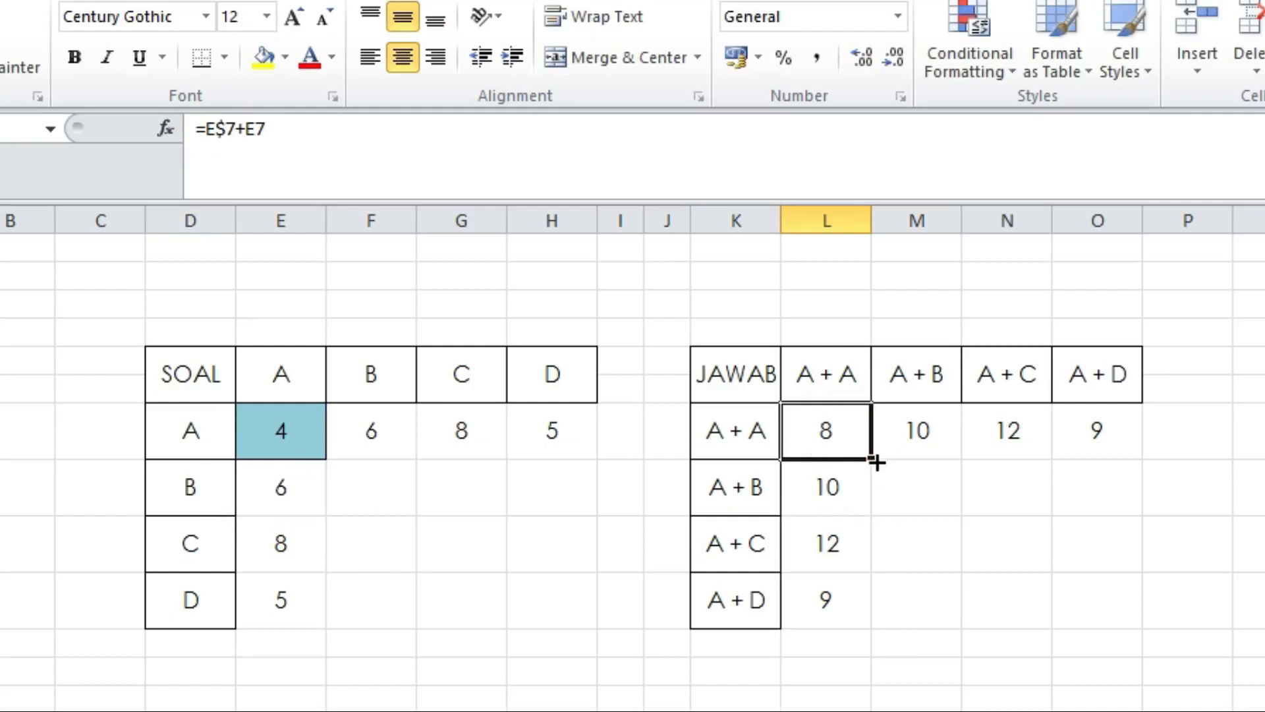
{"action": "left_click_drag", "start_coordinate": [871, 459], "coordinate": [1121, 481]}
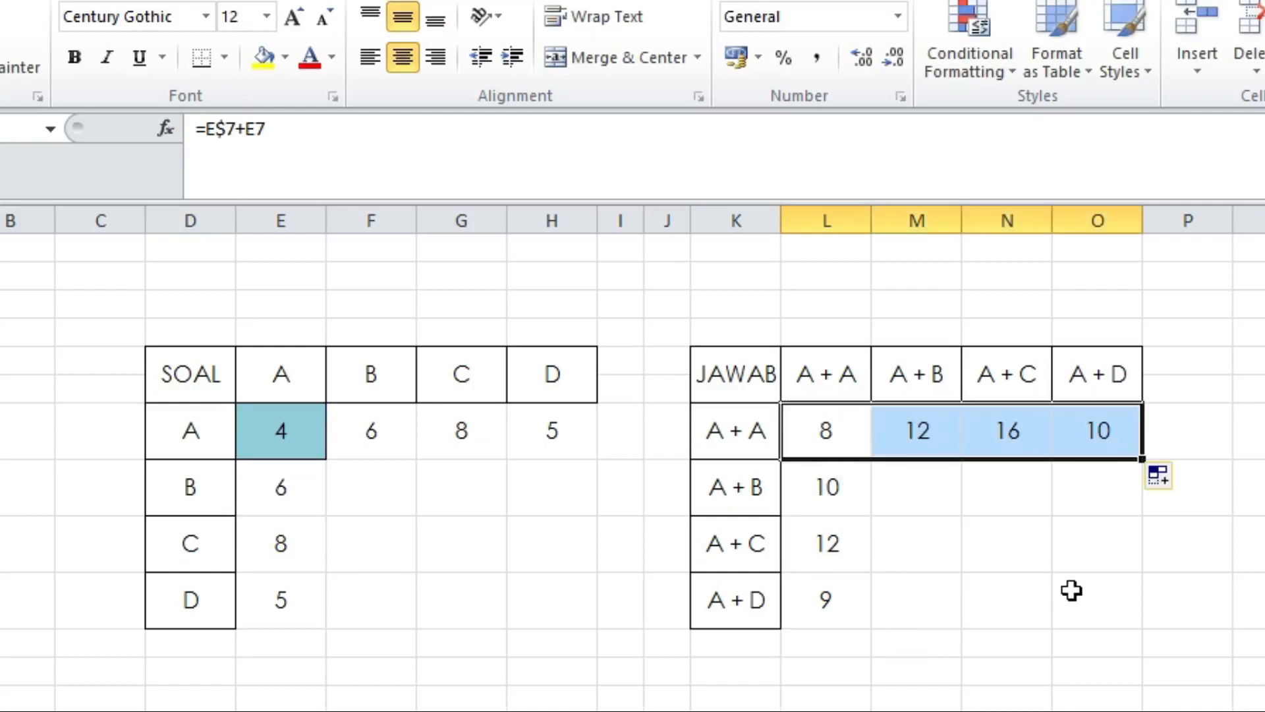
{"action": "left_click", "coordinate": [917, 440]}
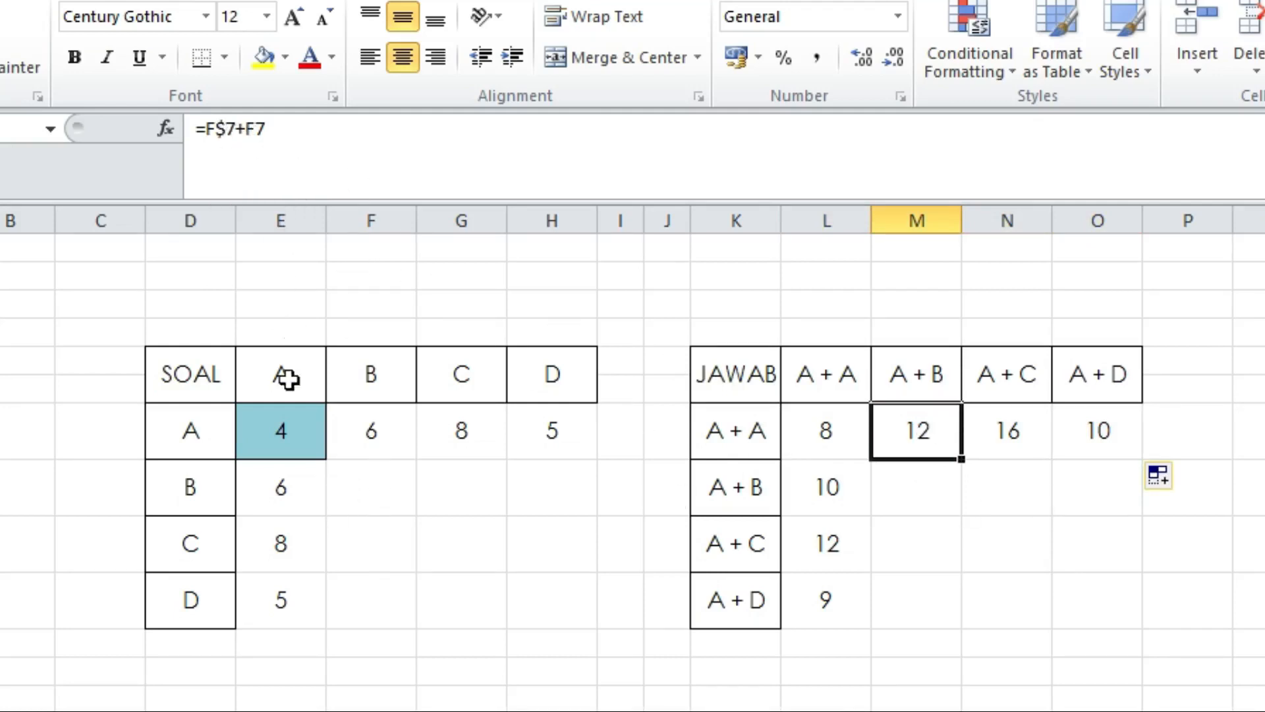
{"action": "left_click", "coordinate": [375, 436]}
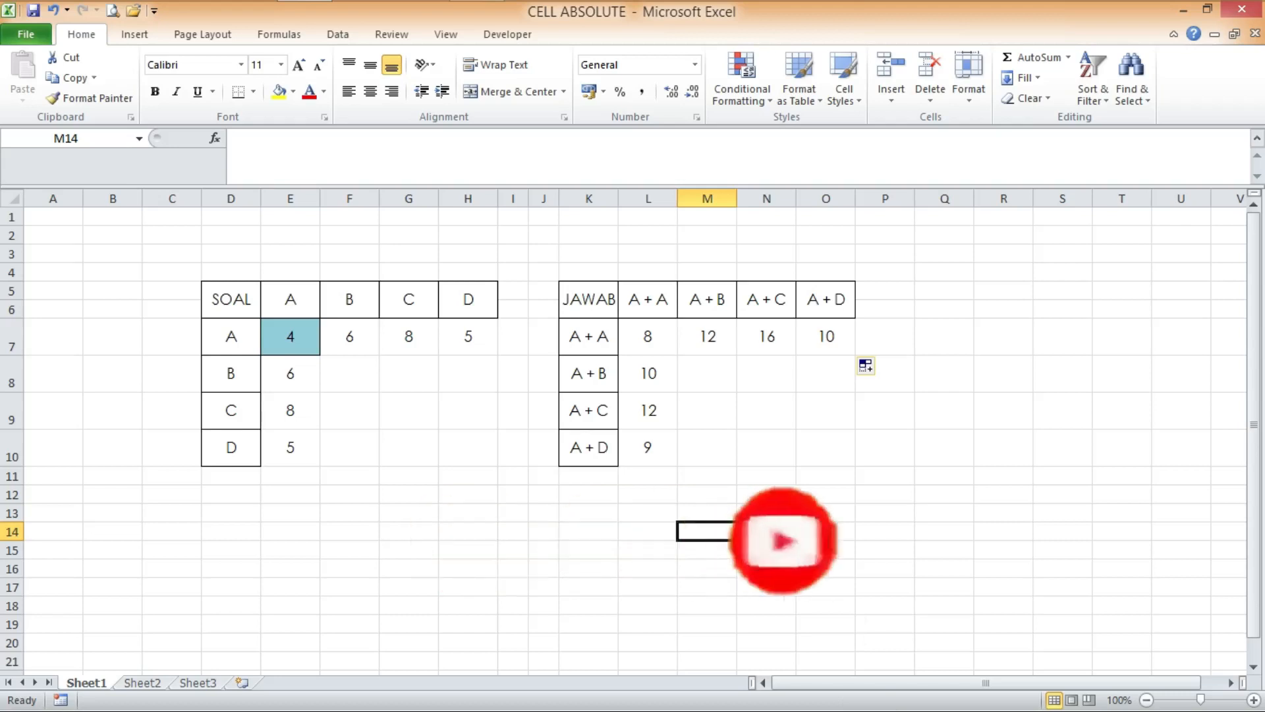
{"action": "left_click", "coordinate": [810, 514]}
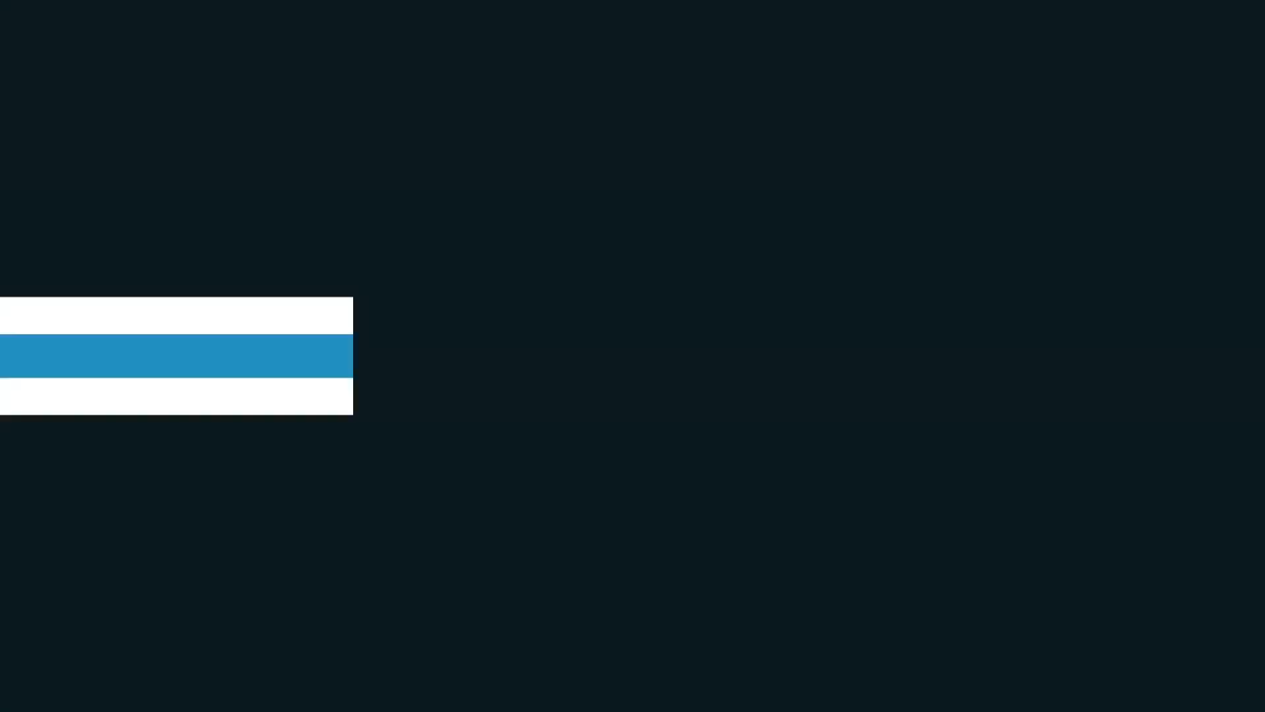